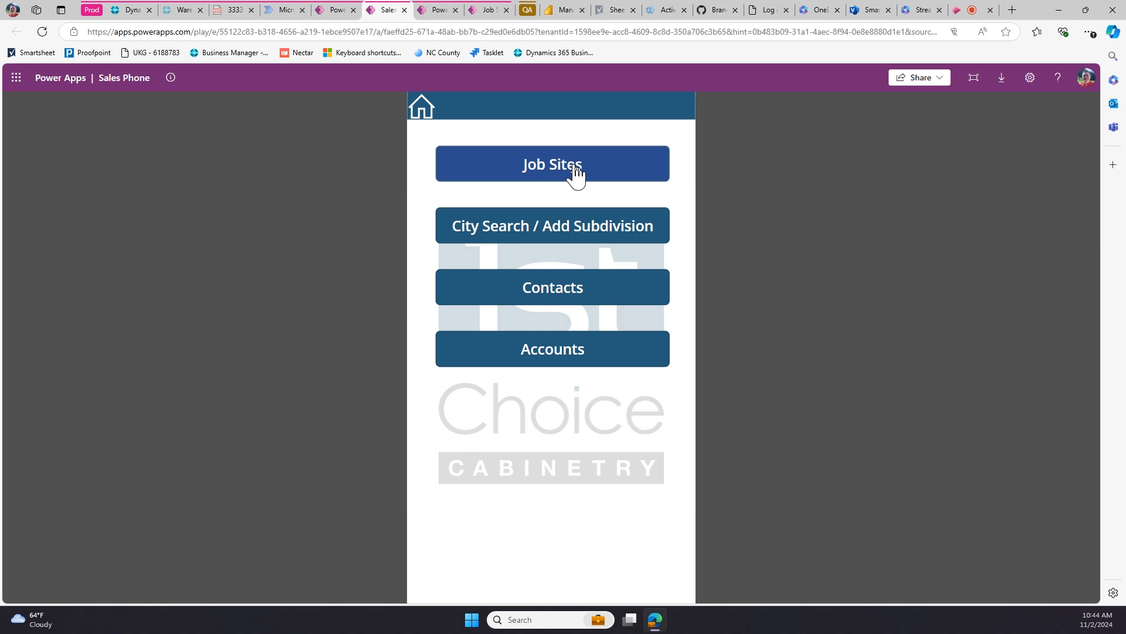
click(575, 174)
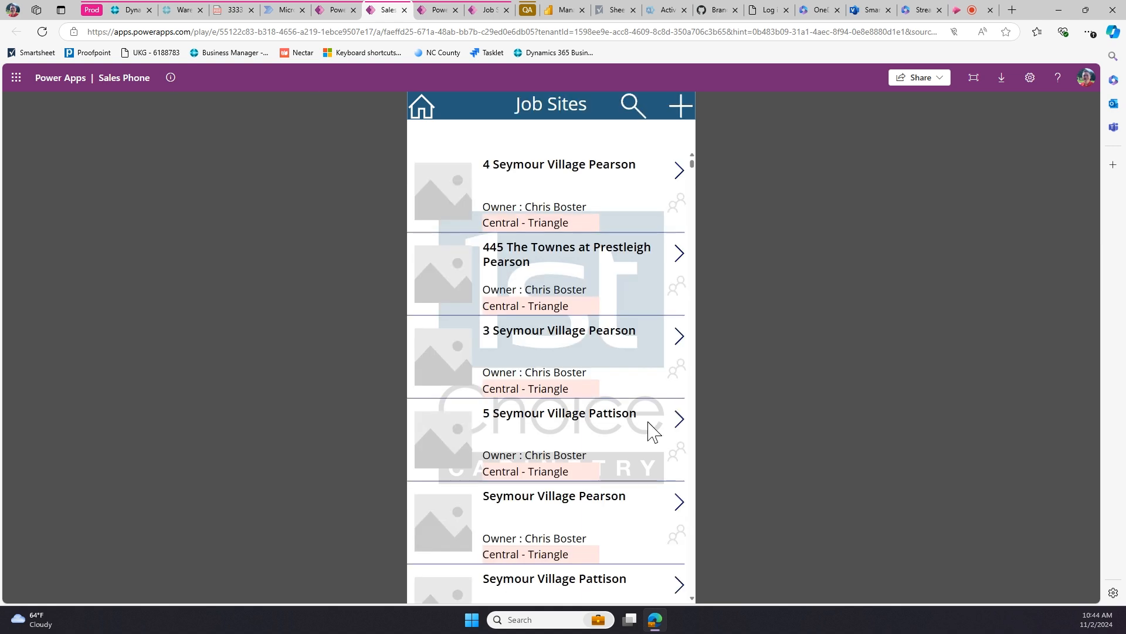
click(679, 351)
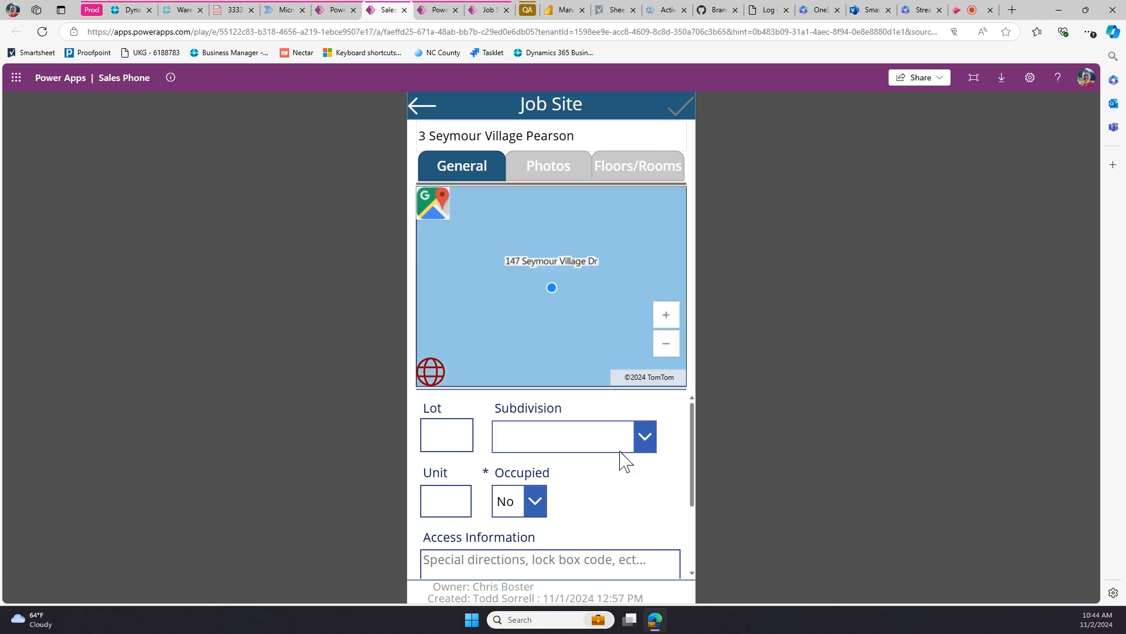
scroll(567, 472, down, 2)
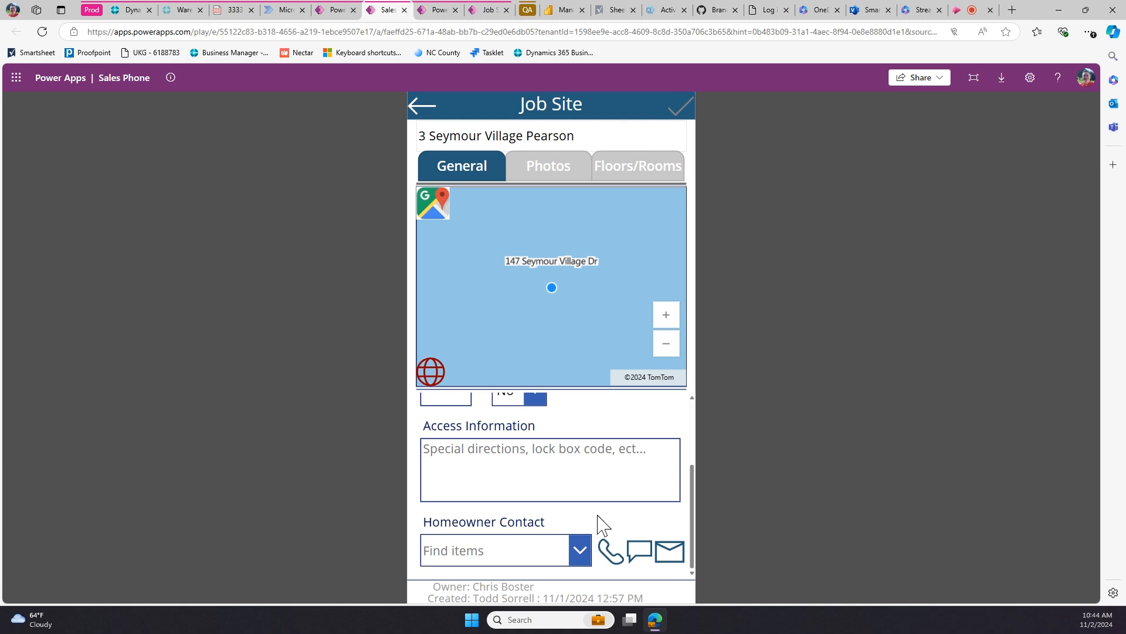
scroll(602, 523, up, 2)
click(549, 165)
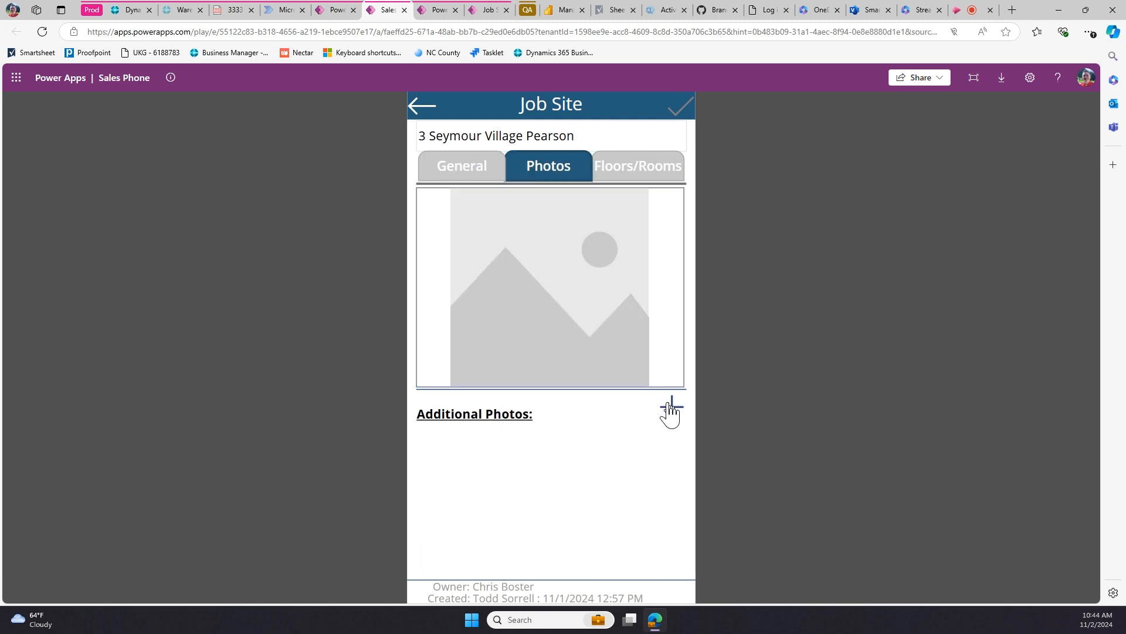
click(644, 176)
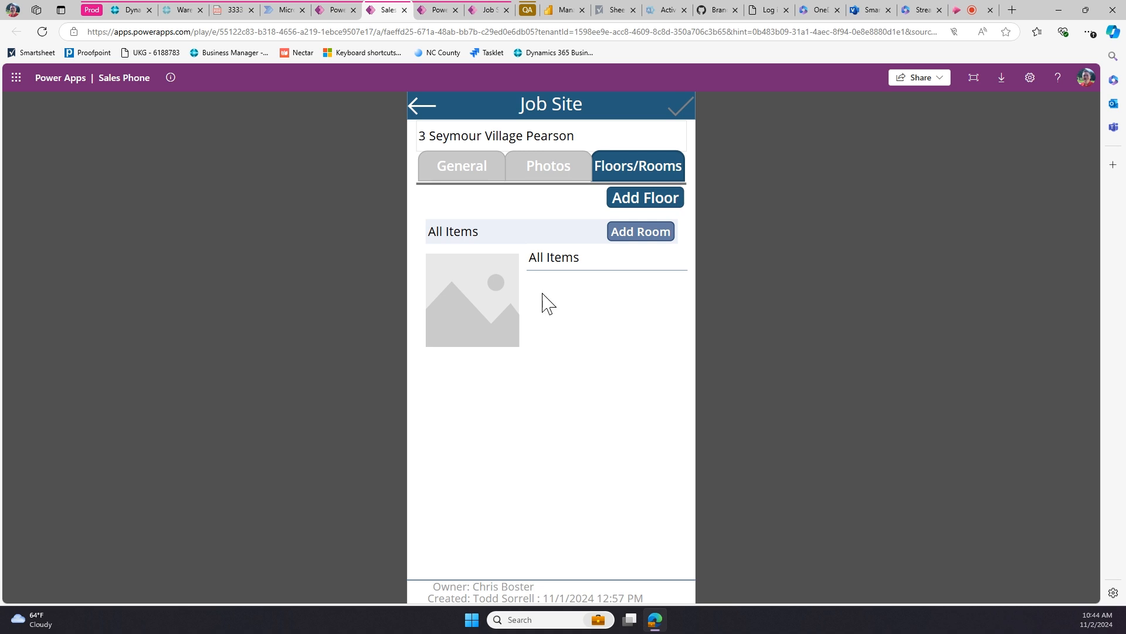
- Leave the job site, return to the home screen and close the Sales Phone app
click(430, 106)
click(430, 108)
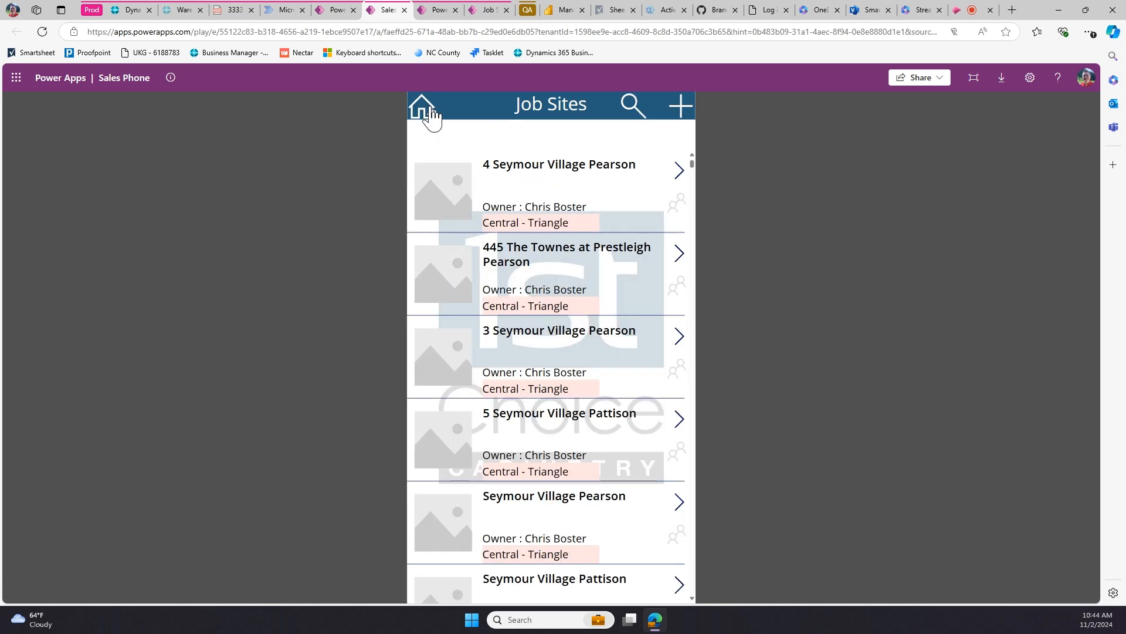
click(425, 112)
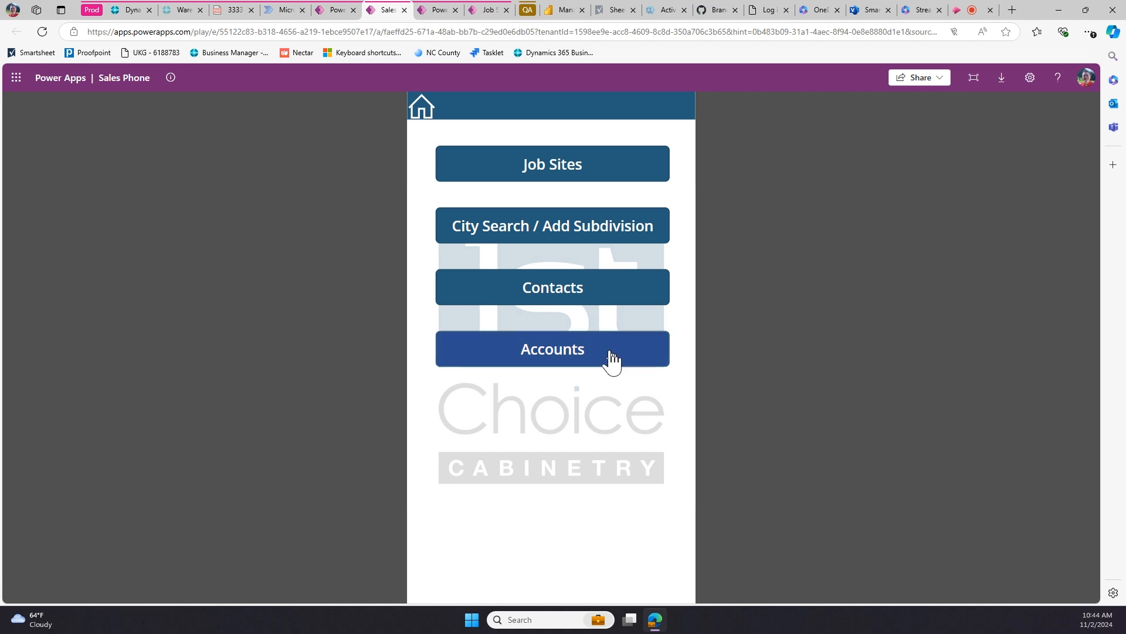
click(404, 10)
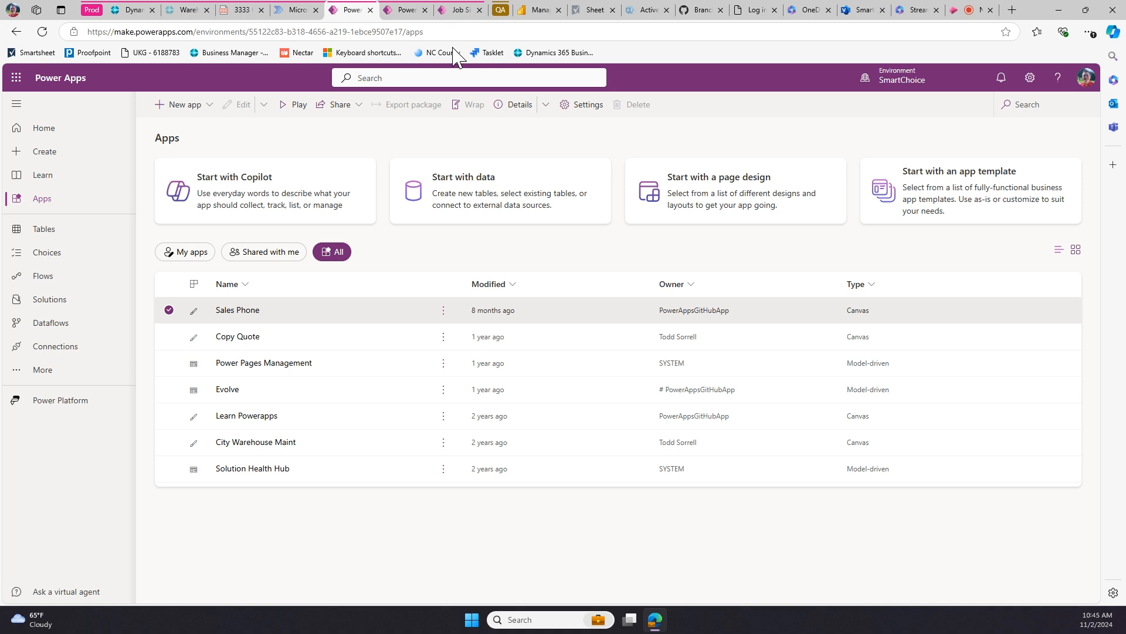
- Switch to the Evolve app's job sites list, open the Dodd job site and view its room named "all"
click(461, 10)
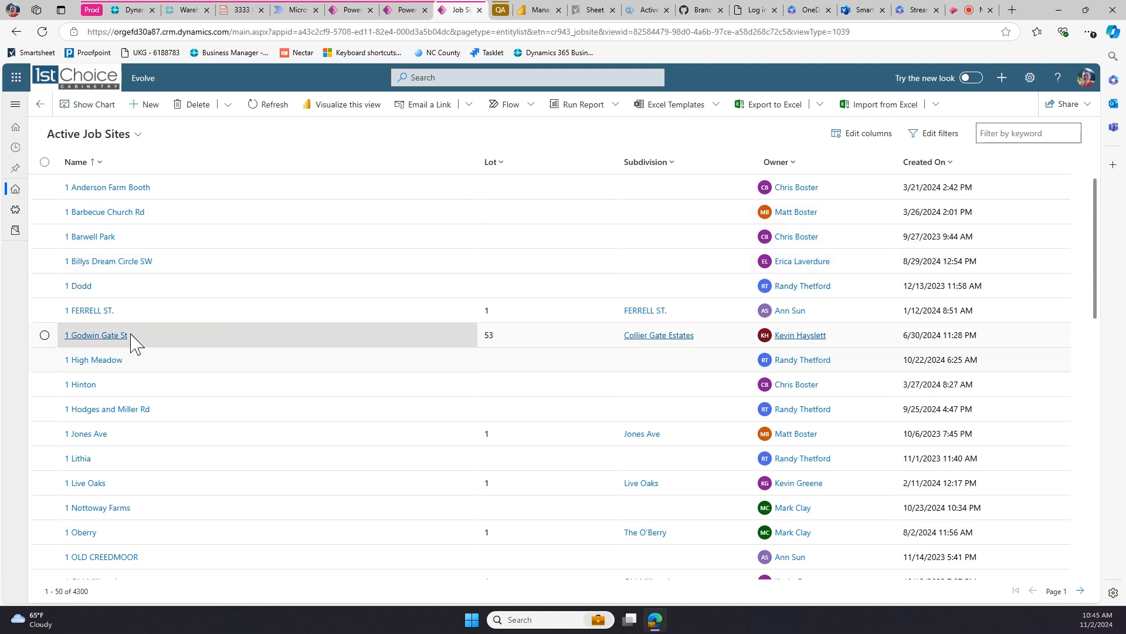
click(79, 287)
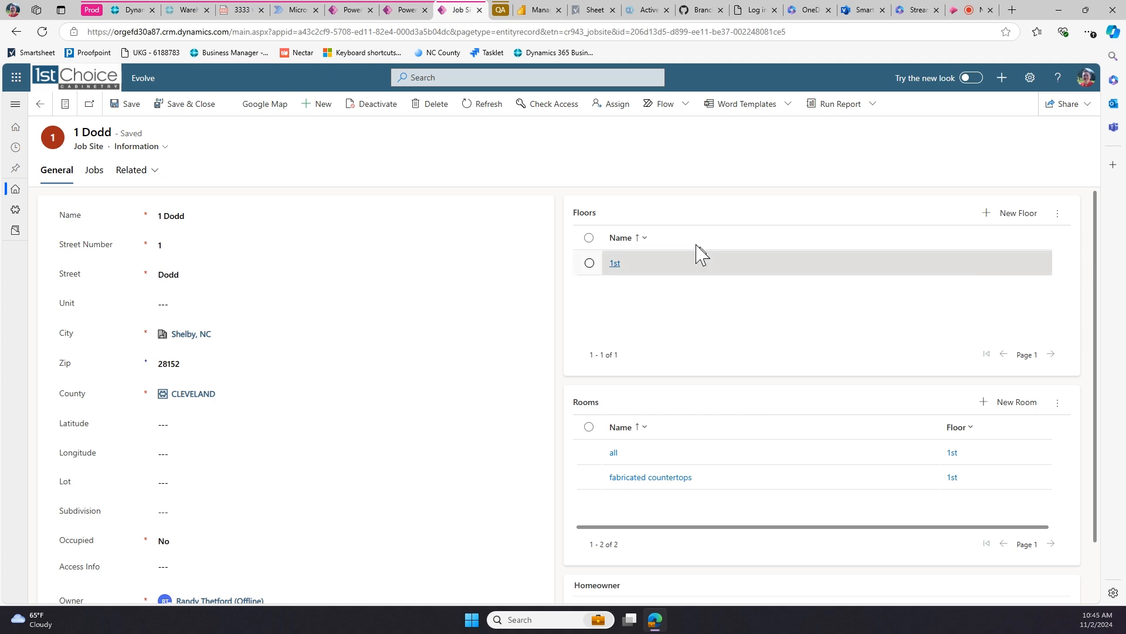
scroll(647, 430, down, 1)
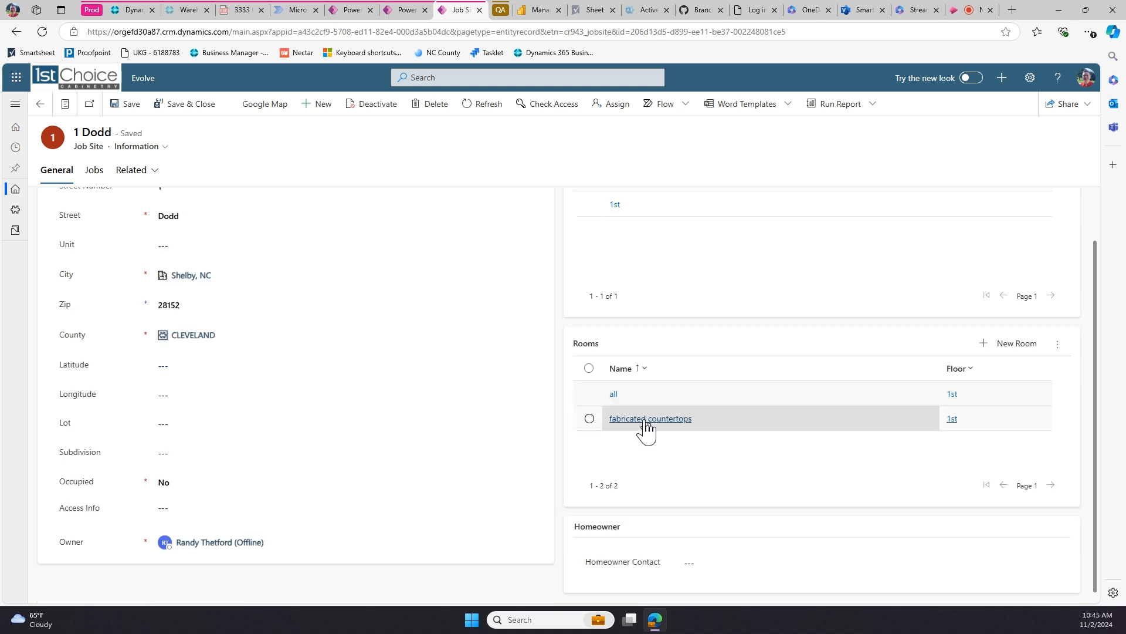
click(614, 396)
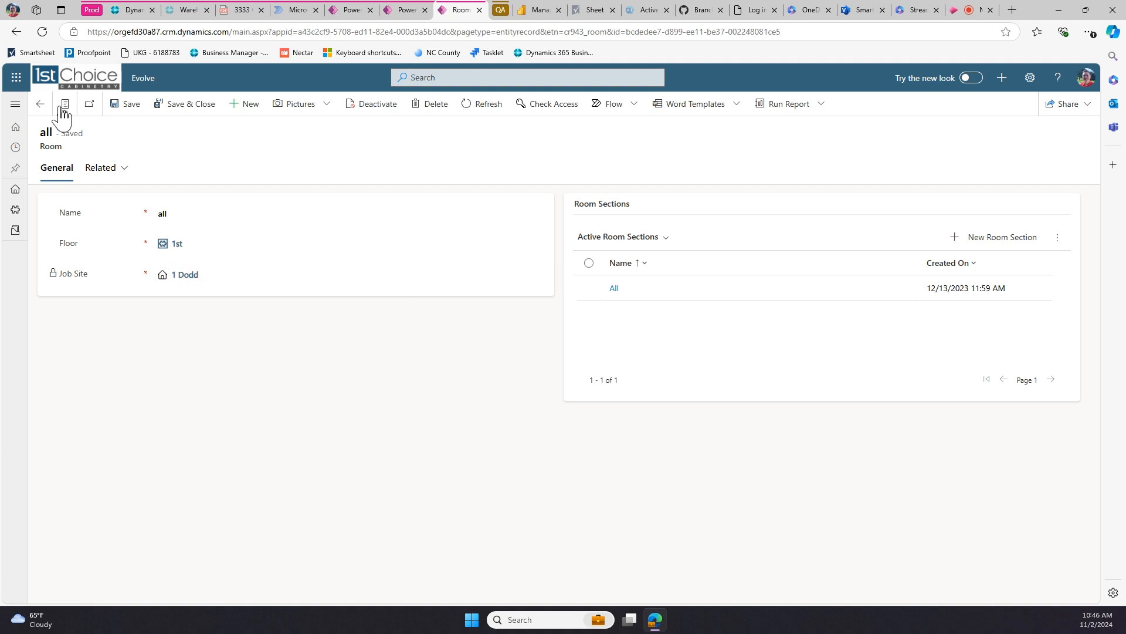
- Go back to the Dodd job site record and review its general details and related jobs
click(40, 104)
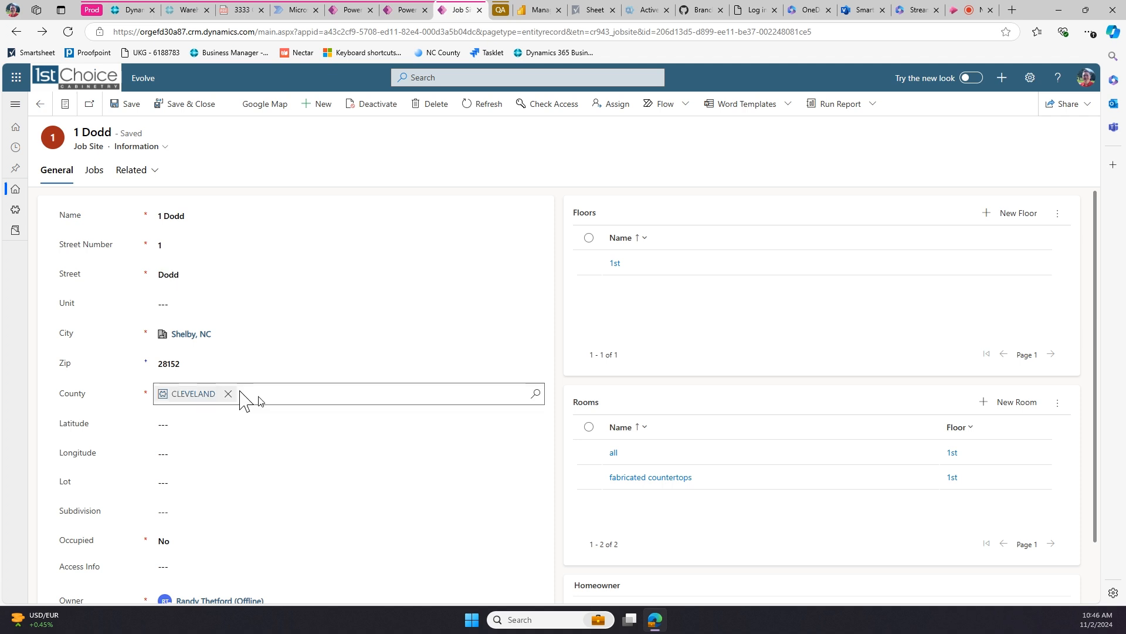
scroll(246, 375, down, 1)
scroll(254, 352, up, 1)
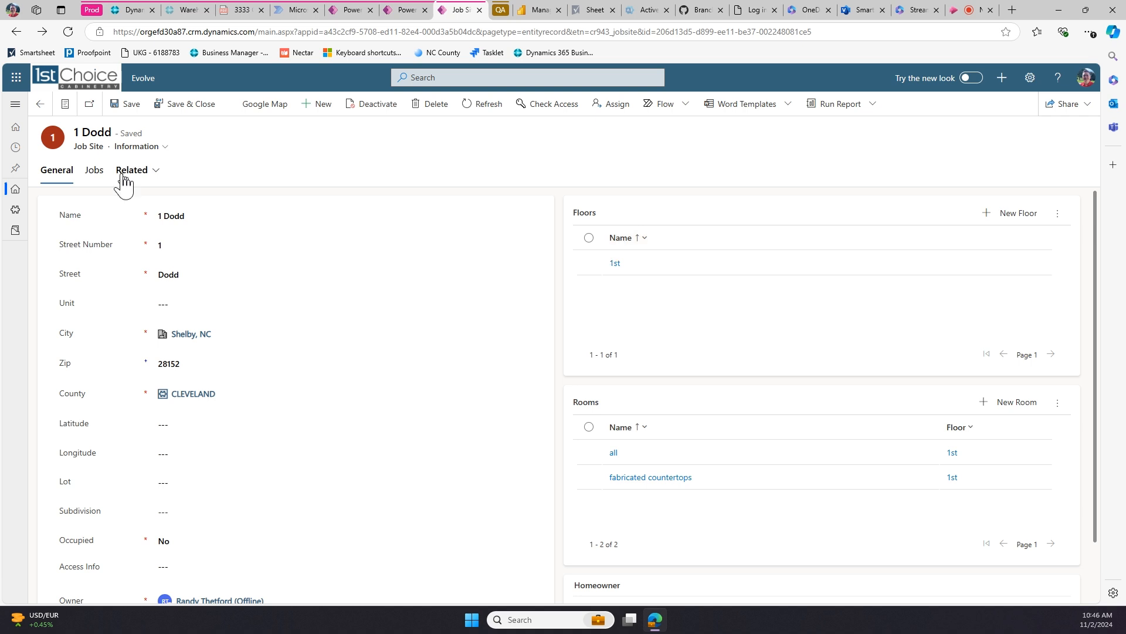
click(94, 170)
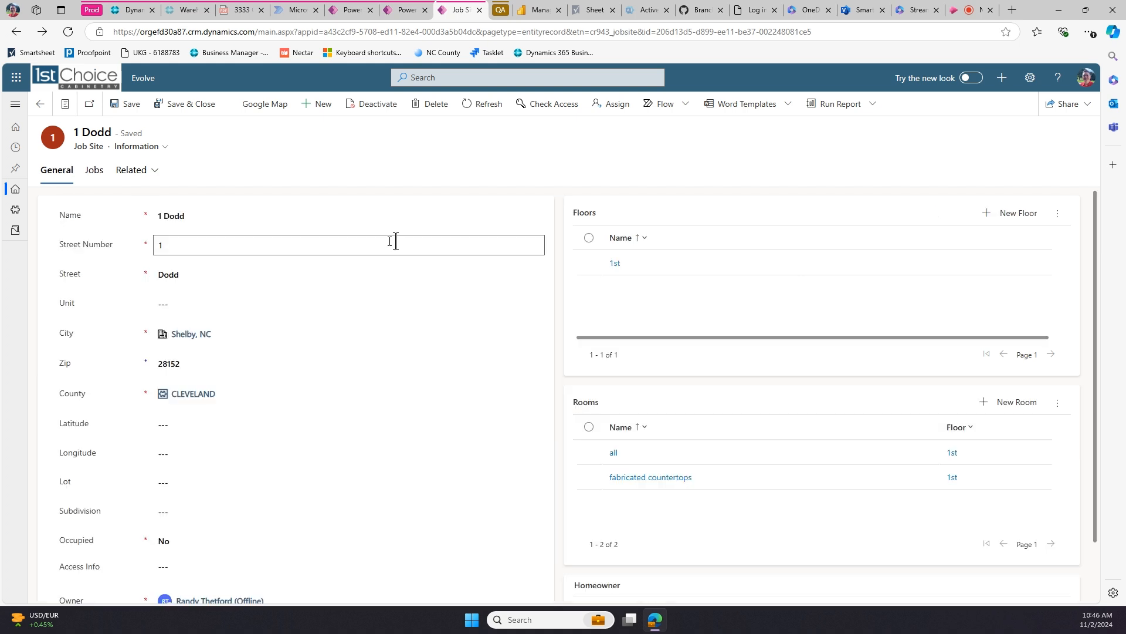
- Show the active jobs list and open the job 446 The Townes at Prestleigh Pearson
click(15, 211)
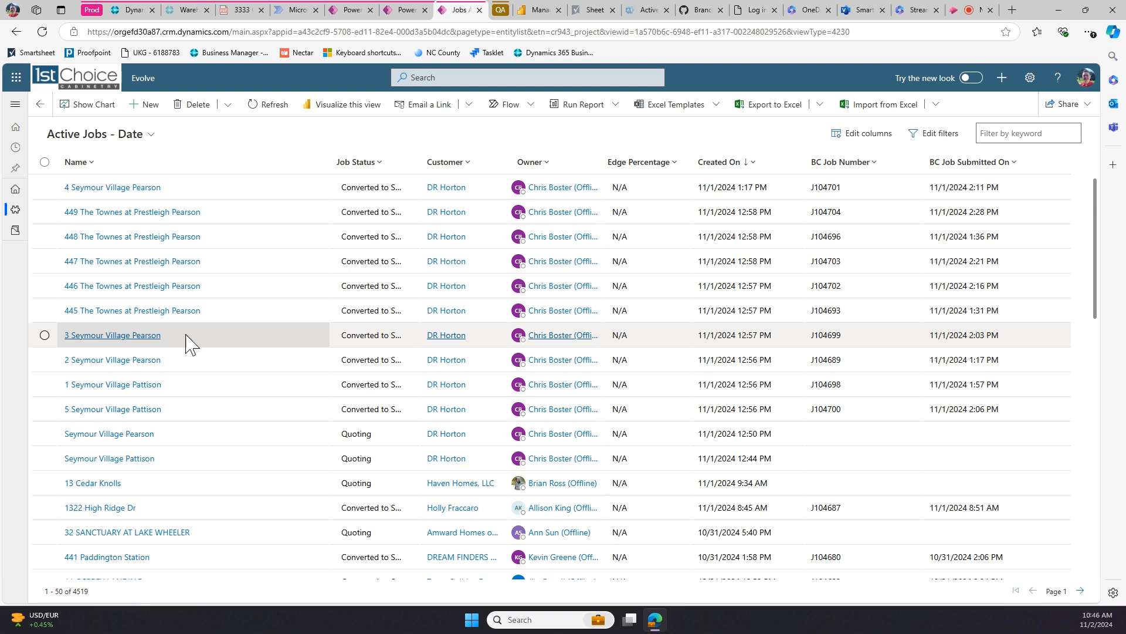
click(132, 289)
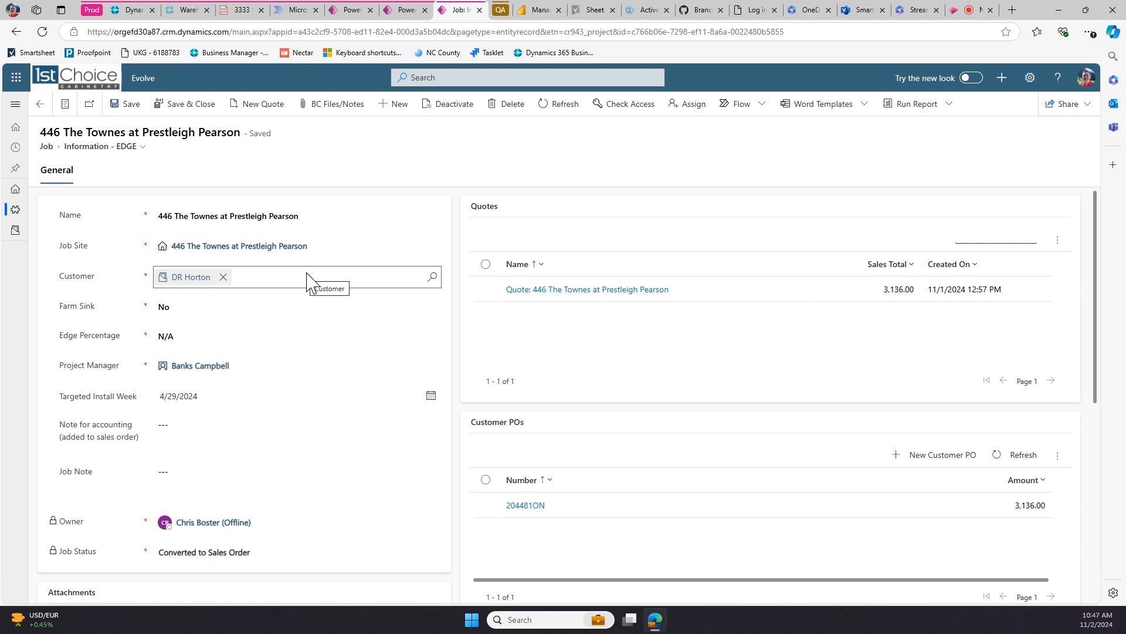
- Open the Active Customers list and look through the accounts, their owners and payment terms
click(12, 230)
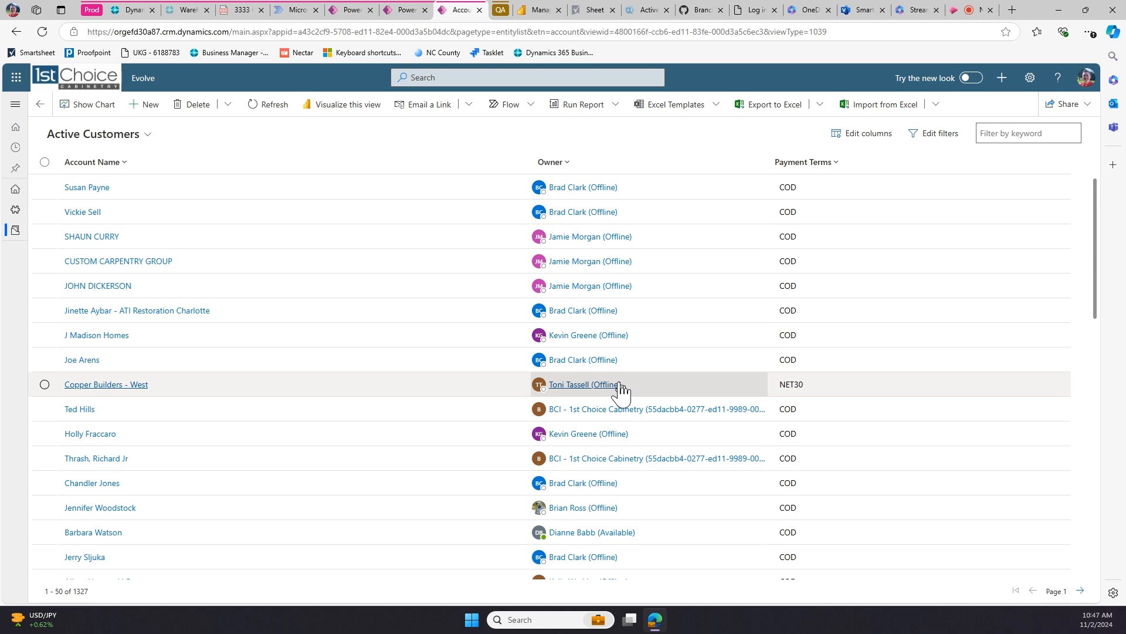
scroll(620, 392, down, 3)
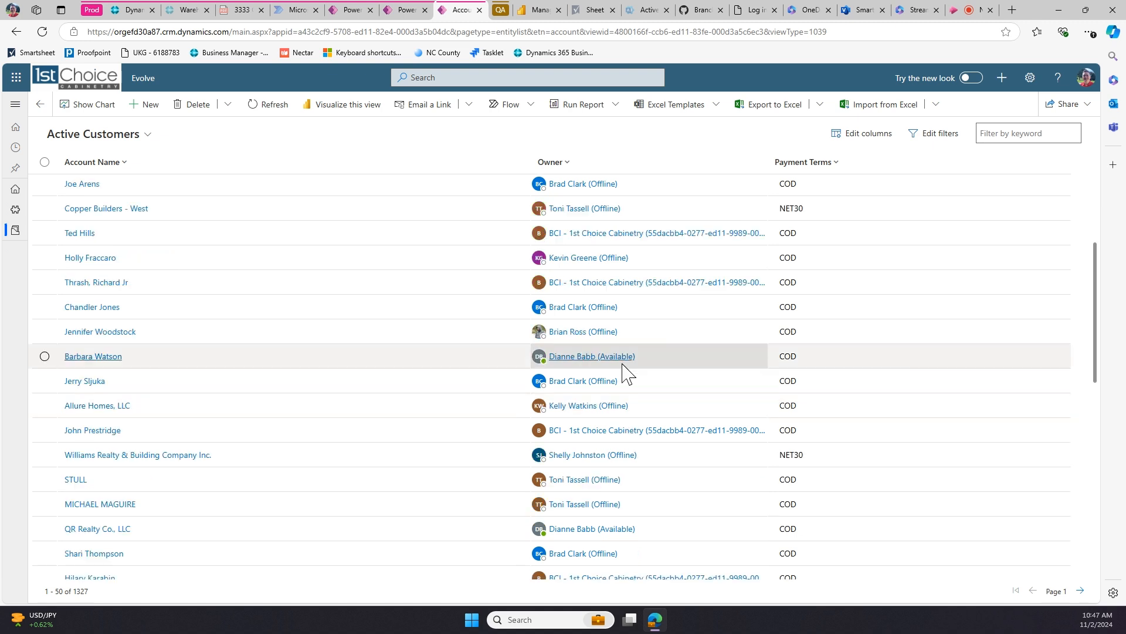
scroll(297, 391, up, 3)
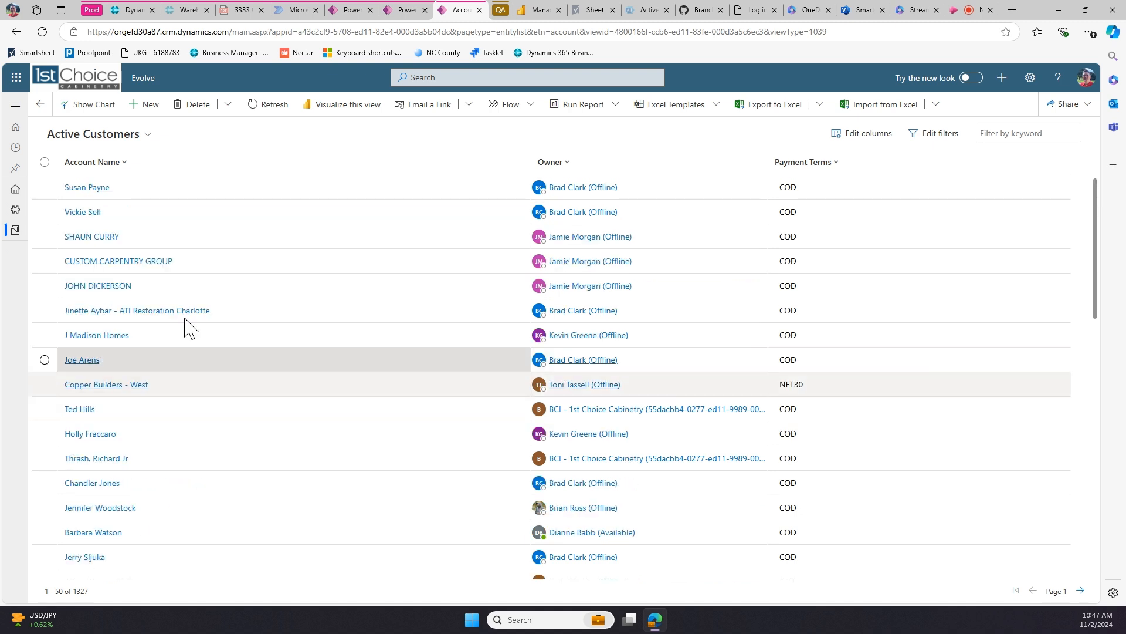
- Return to the active jobs, reopen 446 The Townes at Prestleigh Pearson and look over its record
click(16, 211)
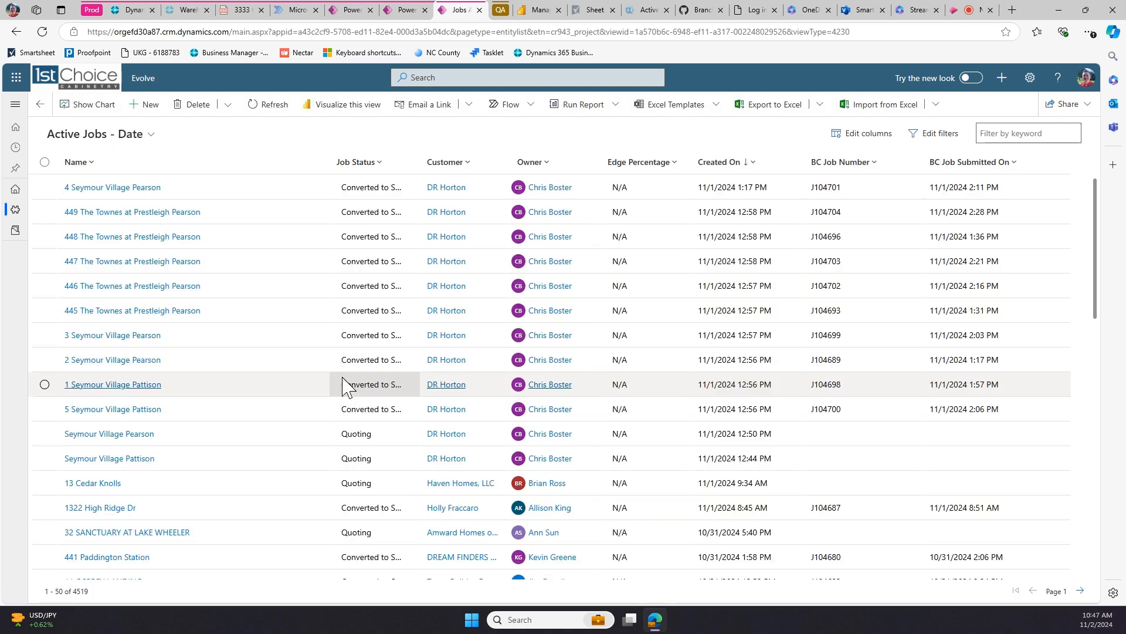
click(141, 287)
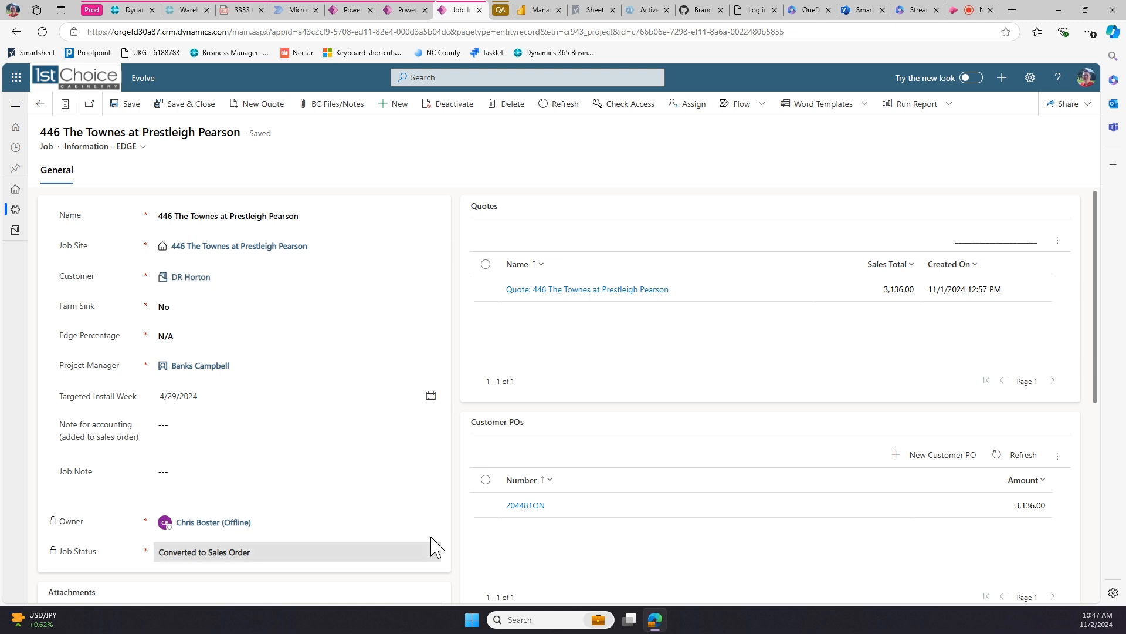
scroll(386, 466, down, 2)
scroll(387, 465, up, 2)
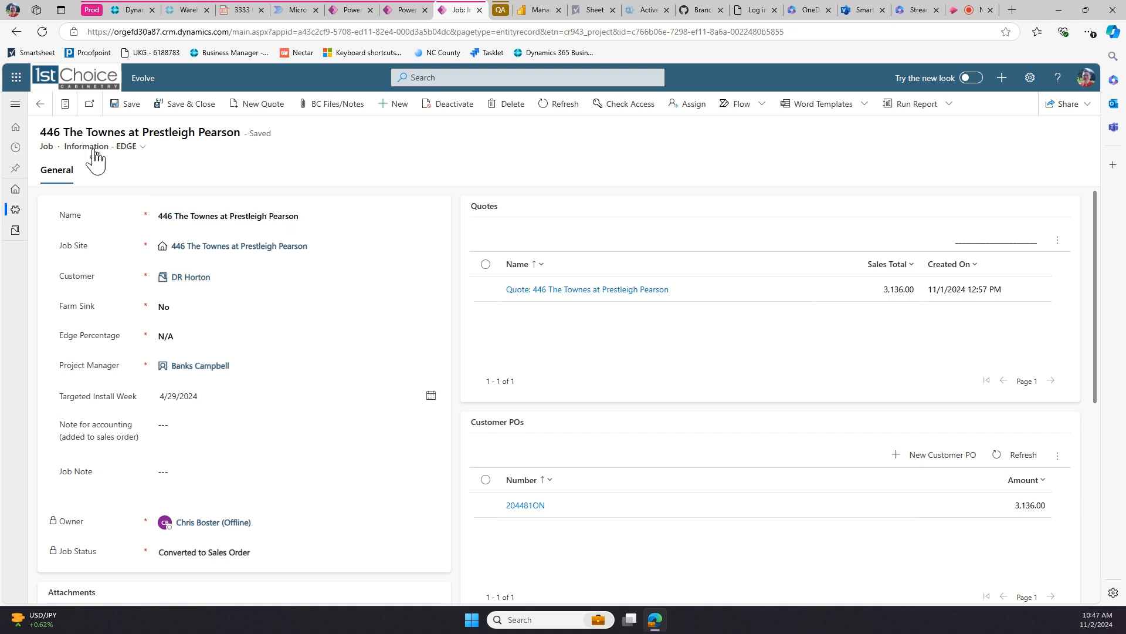
- Switch the job's form to Information and back to Information - EDGE to compare the layouts
click(143, 148)
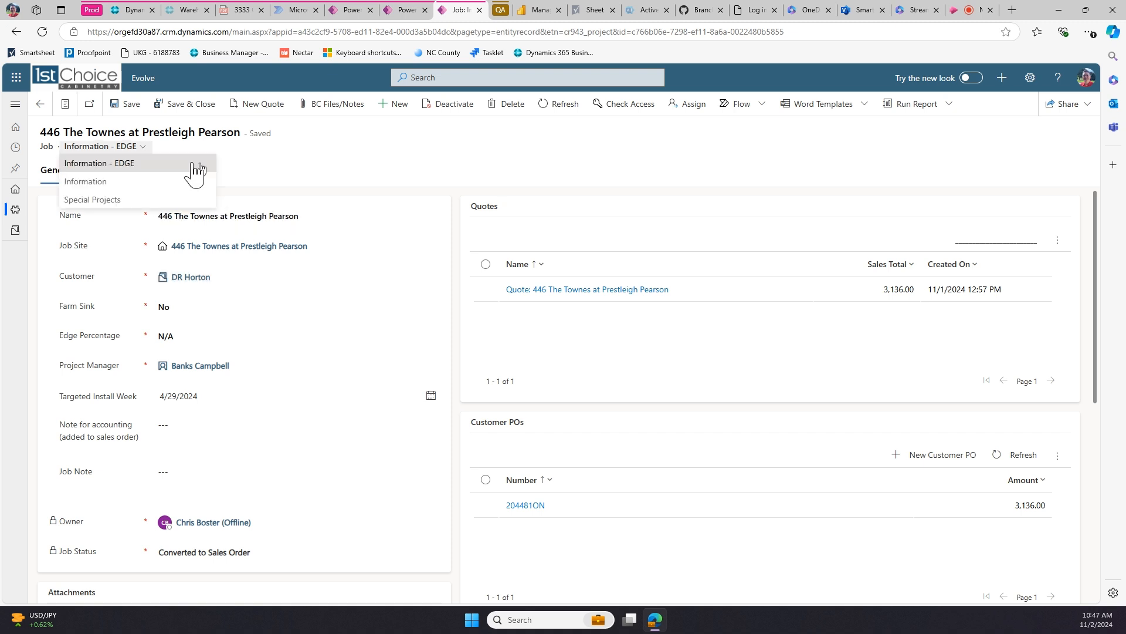
click(106, 181)
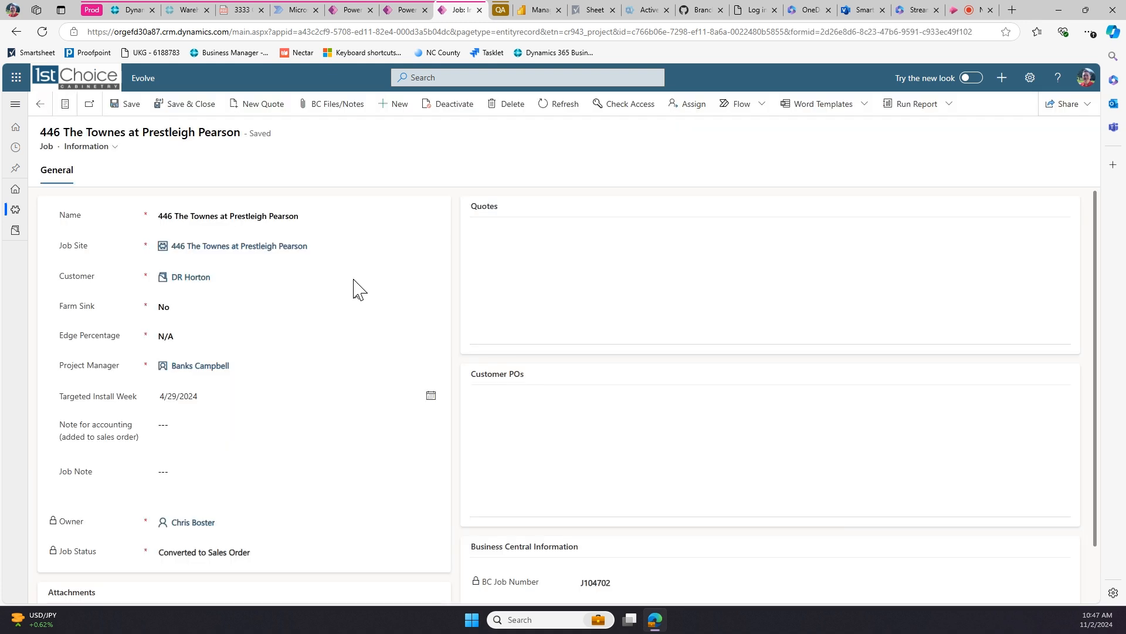
click(89, 146)
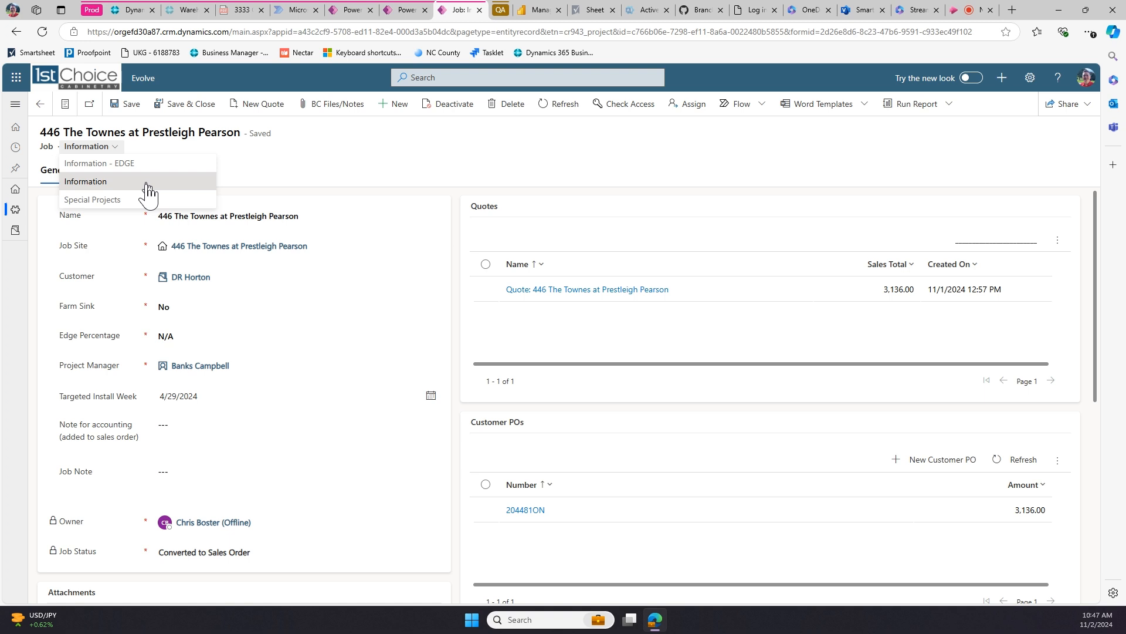
click(148, 183)
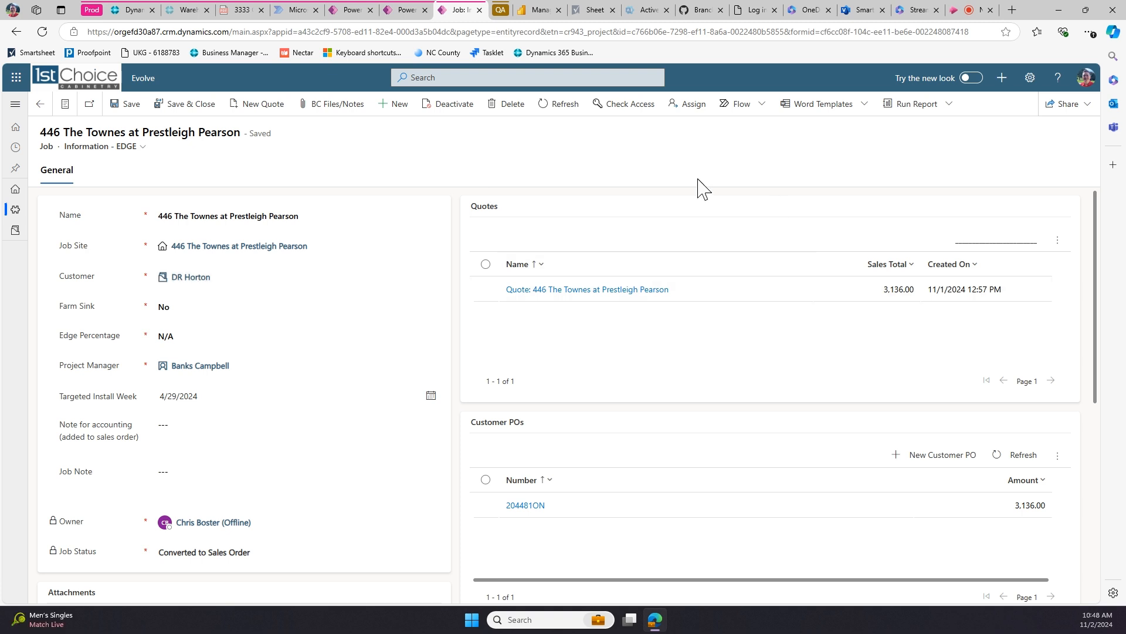
- Examine the job's main fields, customer POs, attachments and Business Central information on the form
scroll(400, 374, down, 3)
scroll(401, 373, down, 4)
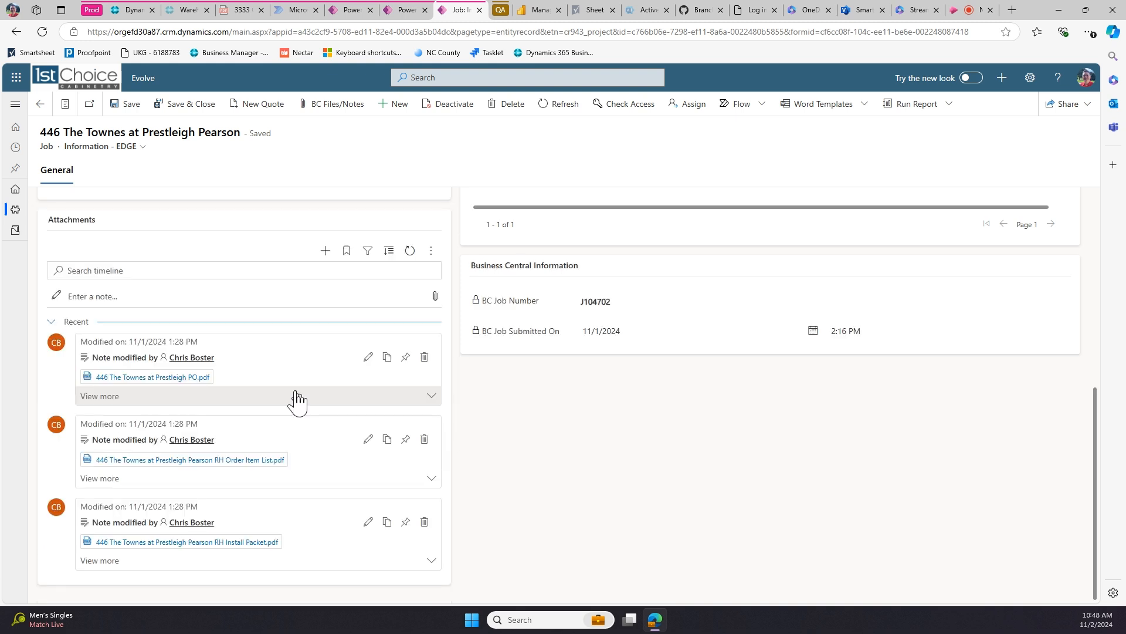
scroll(508, 387, up, 7)
scroll(319, 443, up, 1)
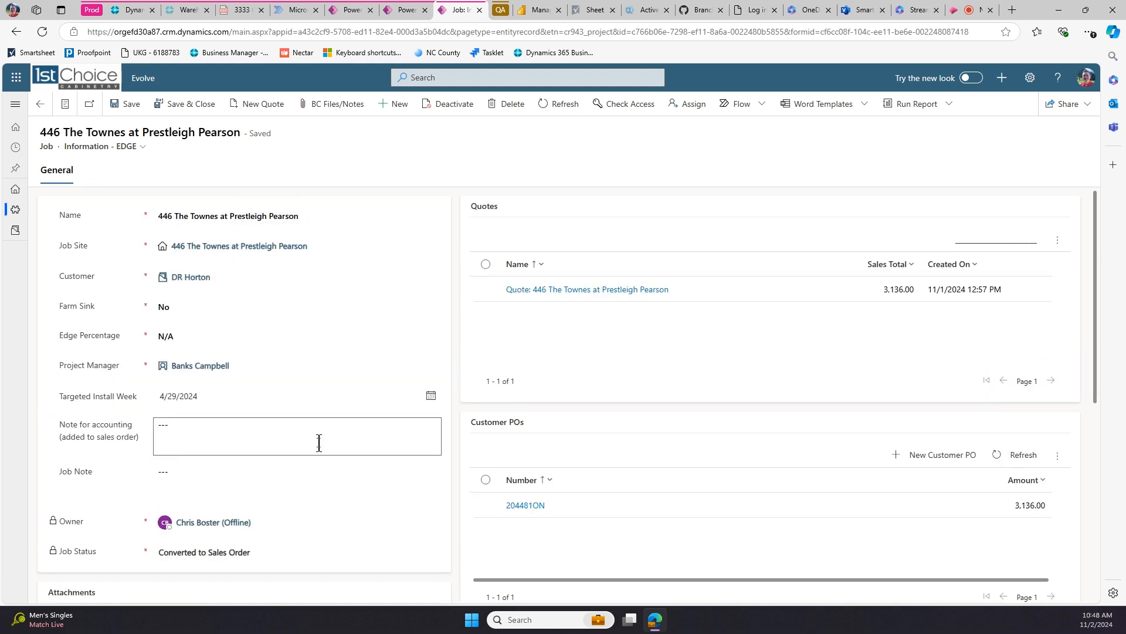
scroll(312, 369, down, 7)
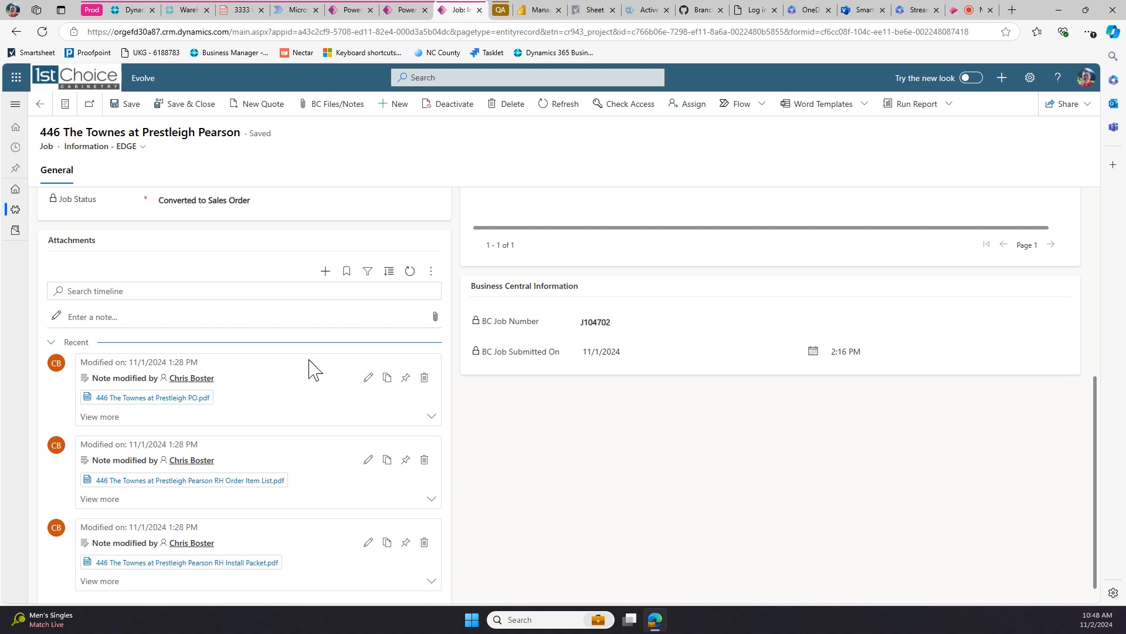
scroll(313, 369, up, 2)
scroll(182, 399, up, 4)
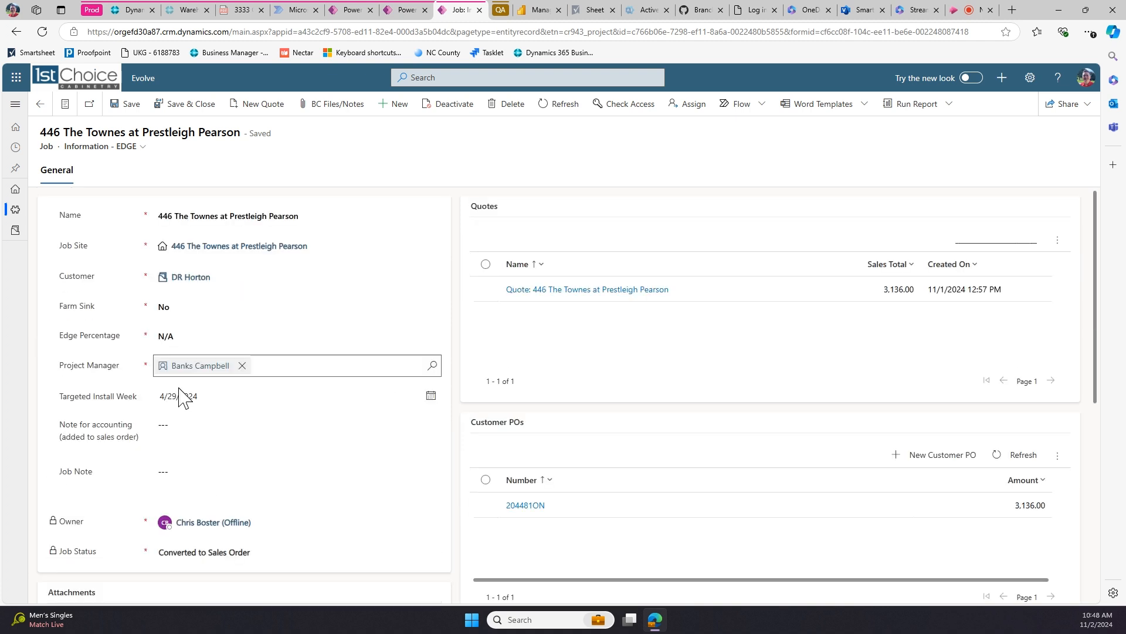
scroll(300, 337, down, 3)
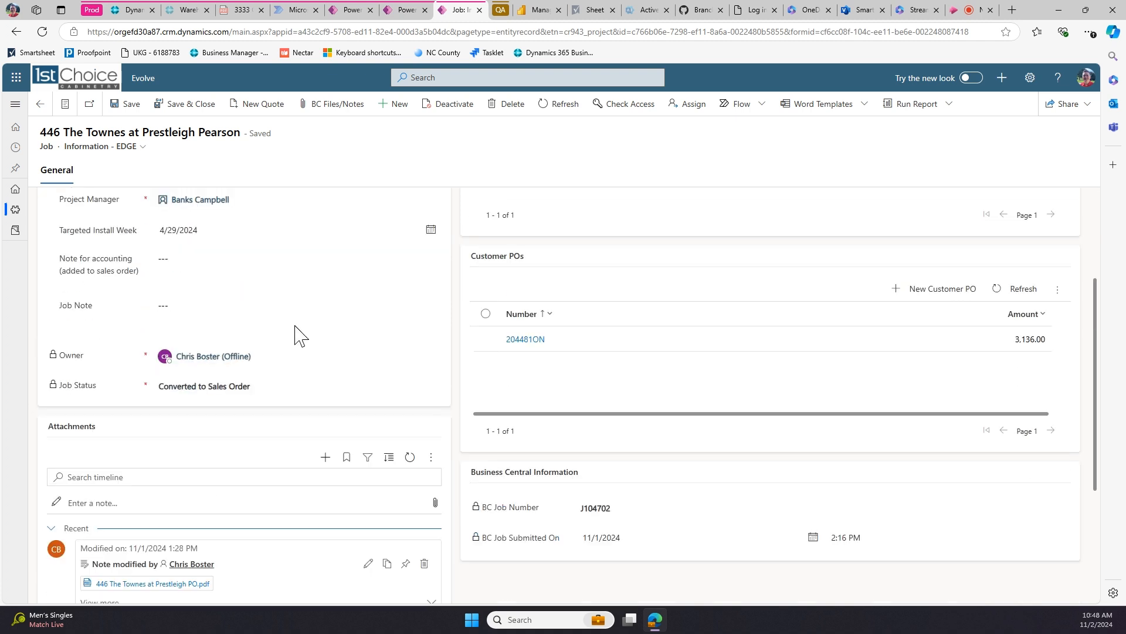
scroll(910, 293, down, 1)
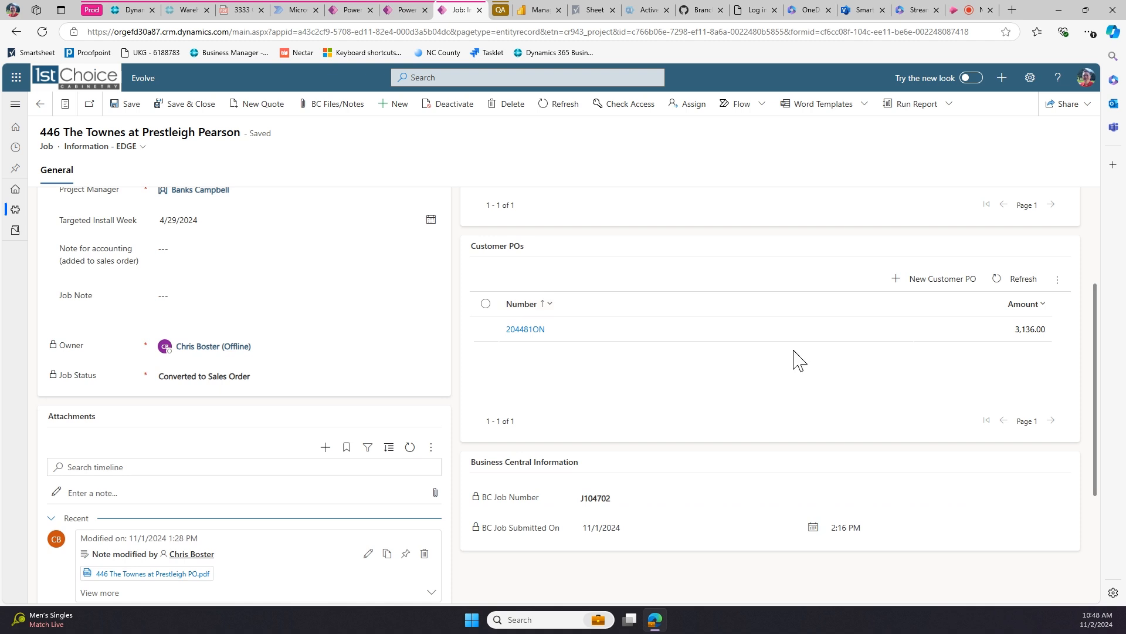
scroll(794, 359, down, 2)
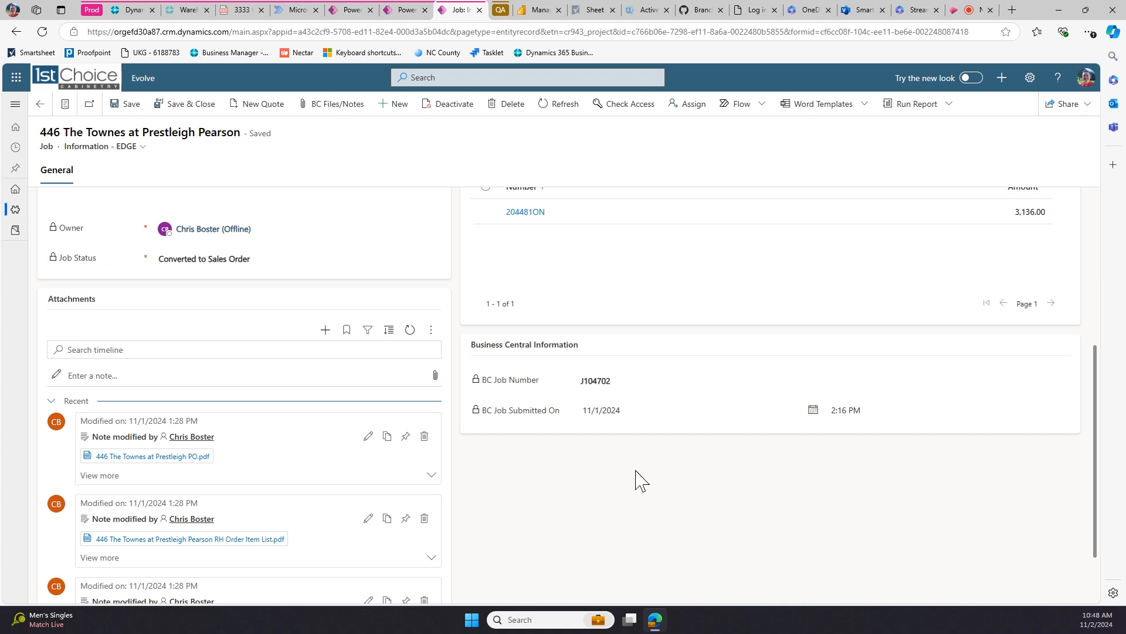
scroll(305, 566, down, 2)
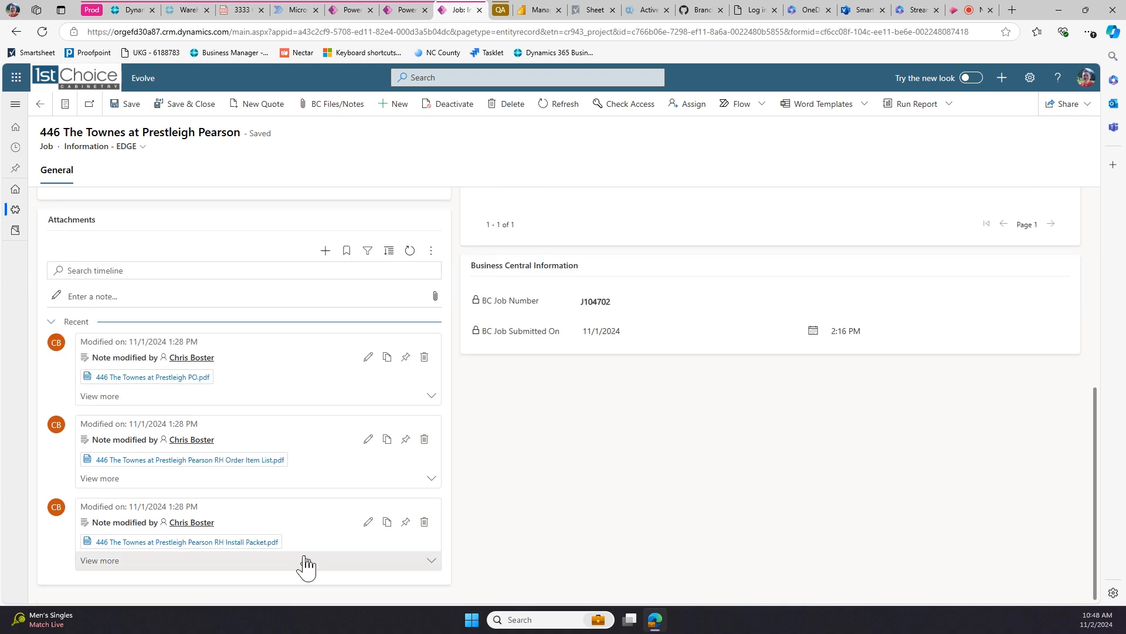
- Try to edit the existing quote of the 446 The Townes at Prestleigh Pearson job and close the viewer
scroll(311, 563, up, 1)
scroll(328, 561, up, 5)
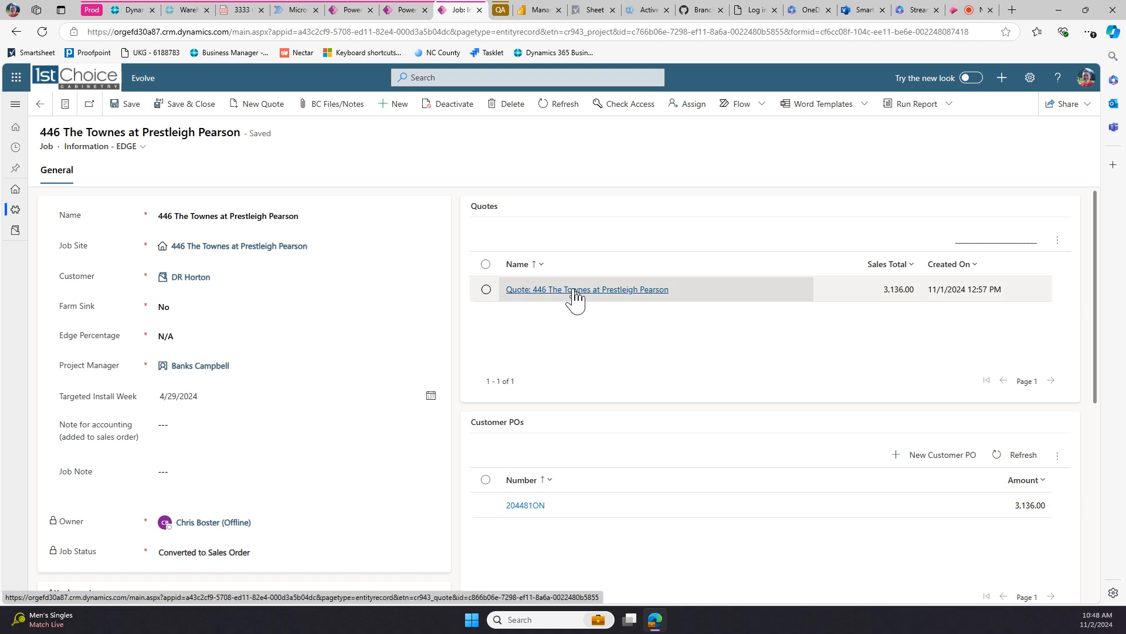
click(486, 290)
click(915, 240)
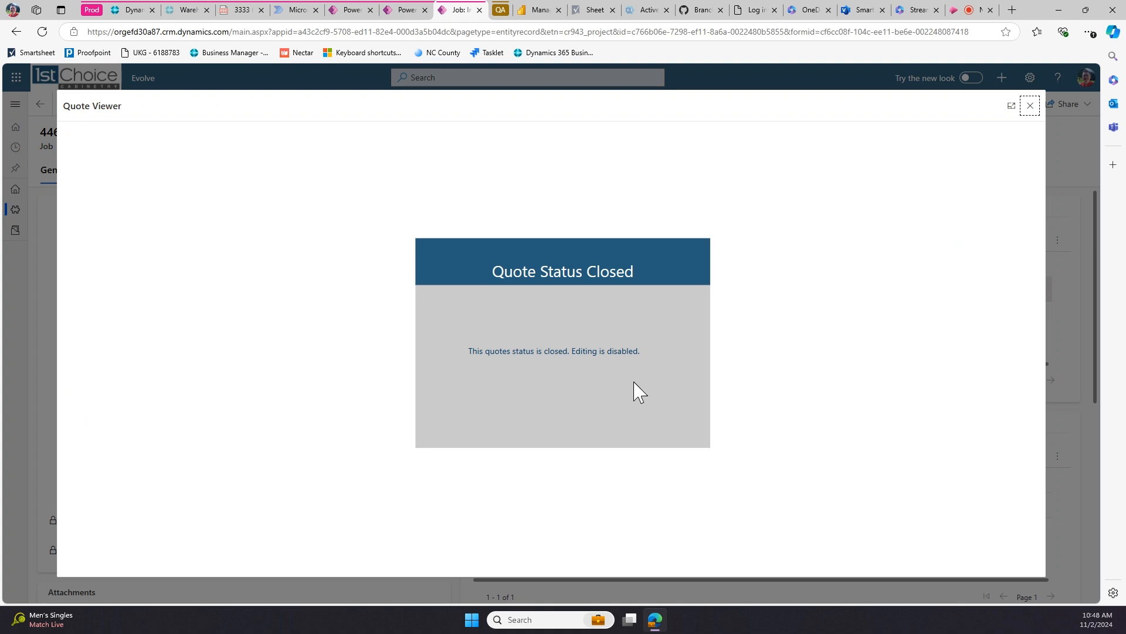
click(1030, 106)
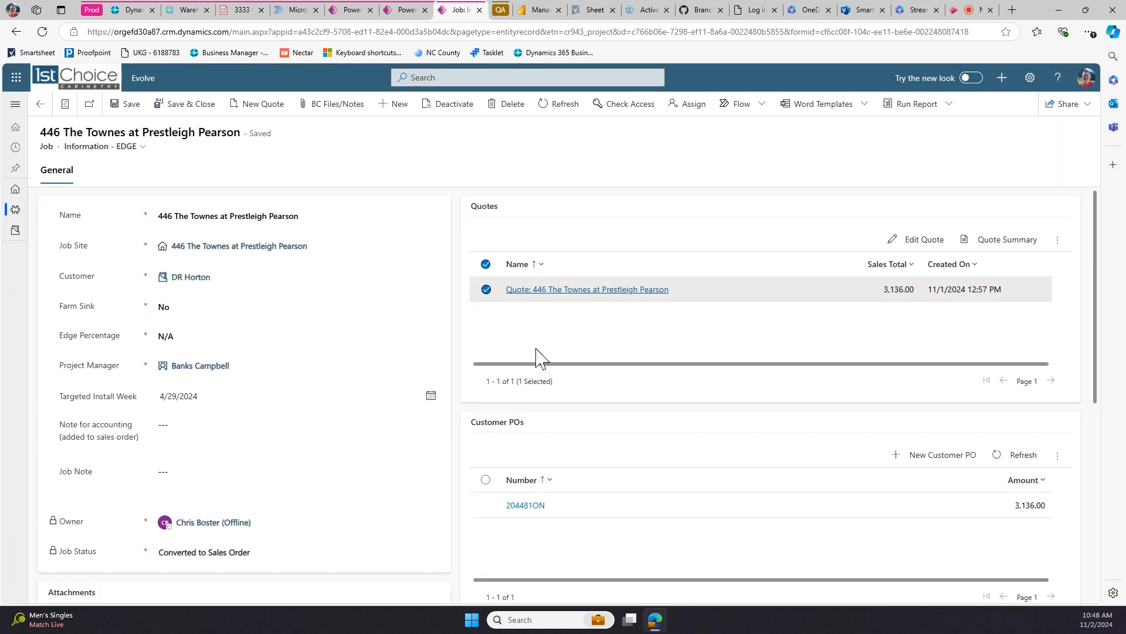
- Review the quote summary for 446 The Townes at Prestleigh Pearson, close it and deselect the quote
click(991, 241)
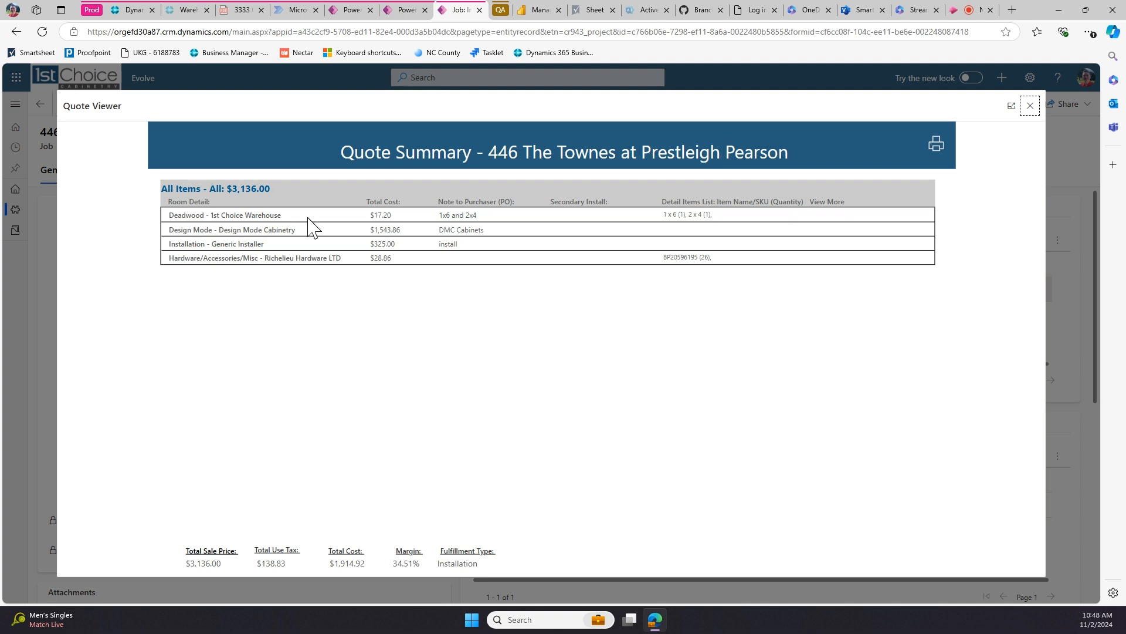
click(1029, 106)
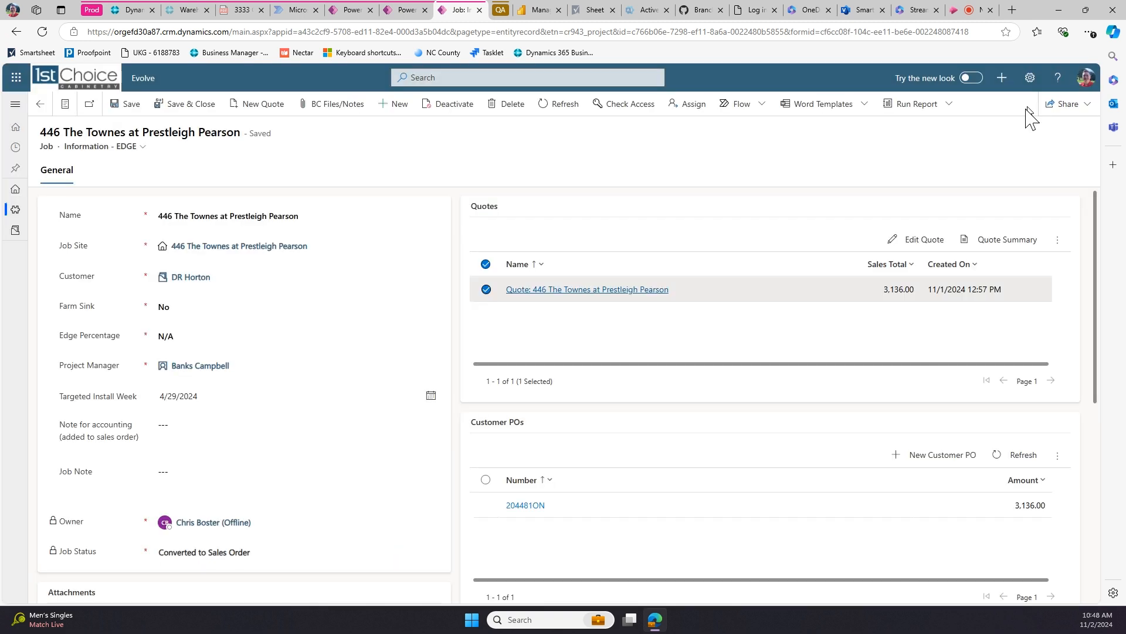
click(485, 291)
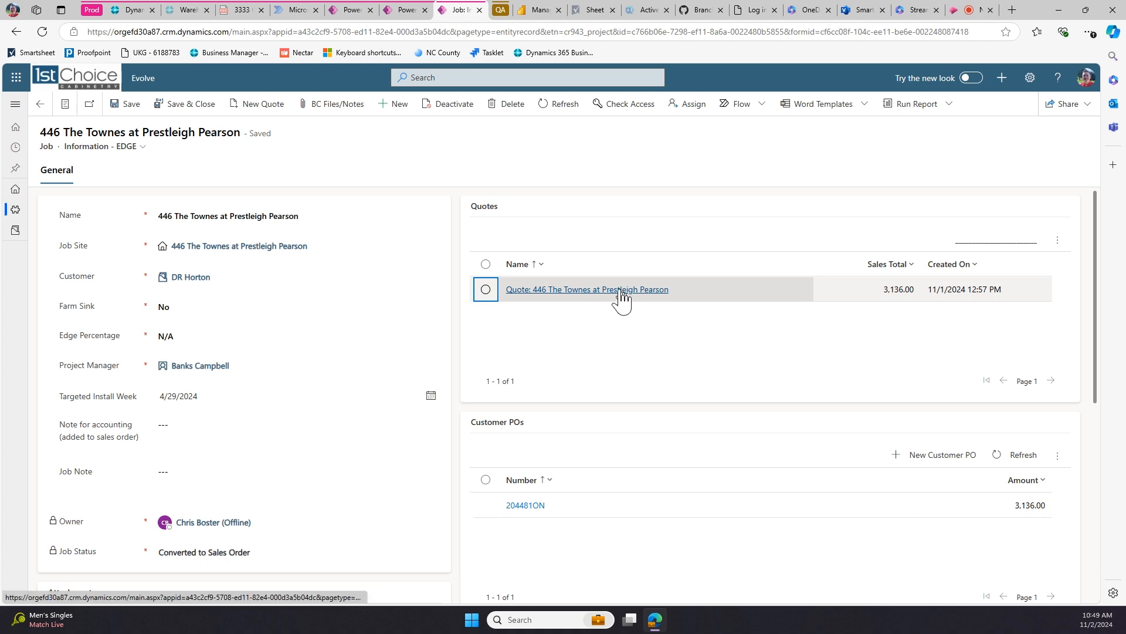
- Switch to the 1 Oakmont job in the QA sandbox and open its quote for editing
click(500, 10)
click(545, 10)
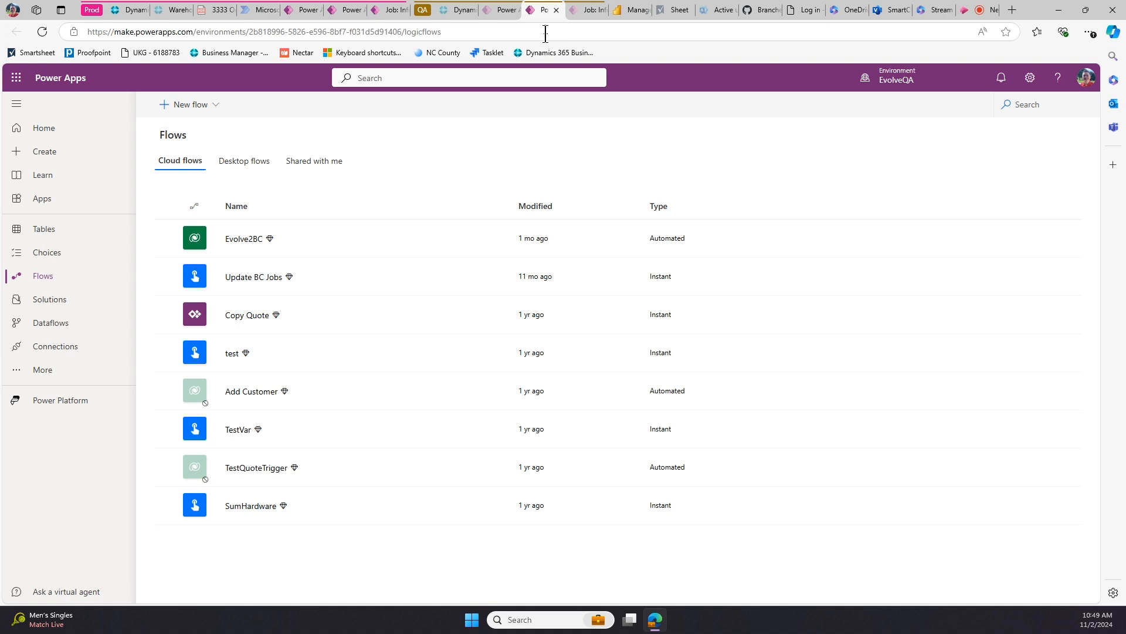
click(589, 10)
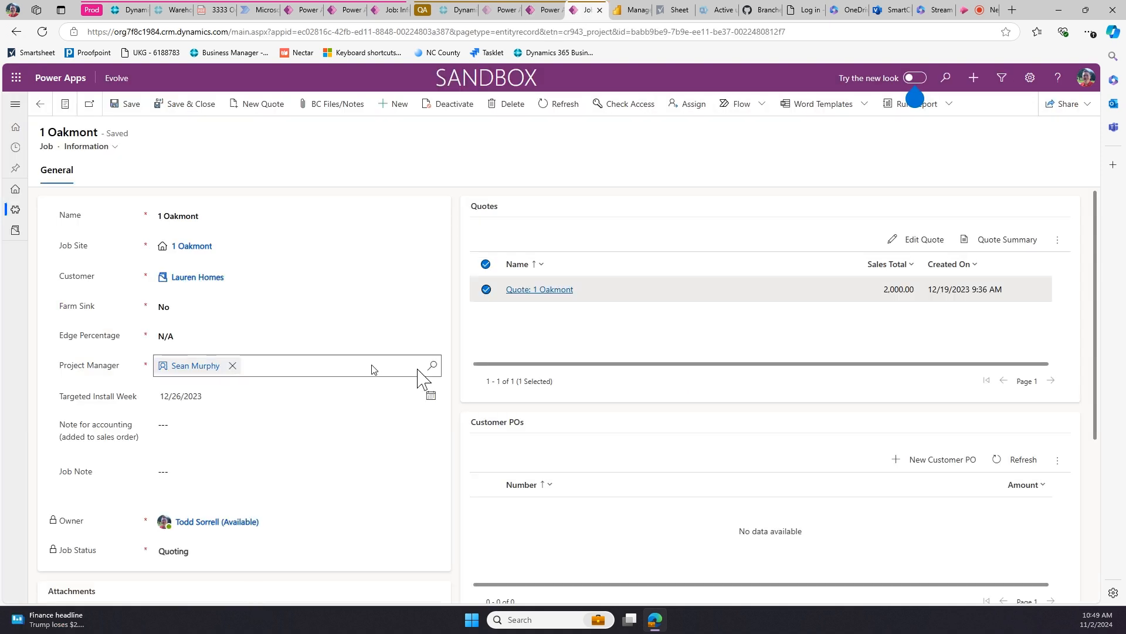
scroll(298, 420, down, 1)
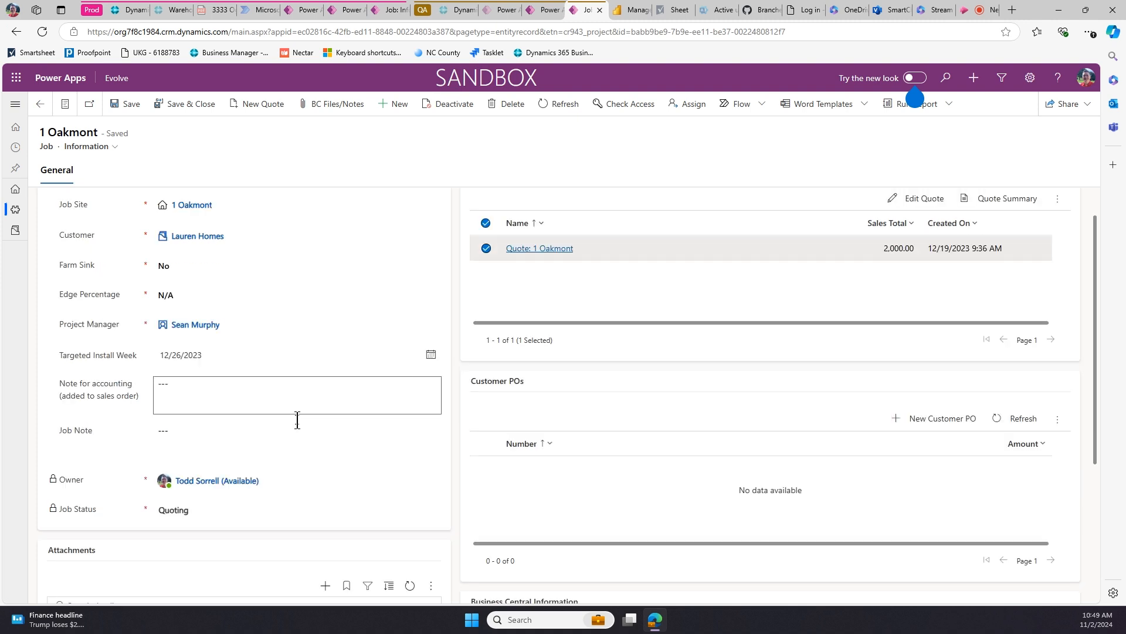
scroll(297, 420, up, 1)
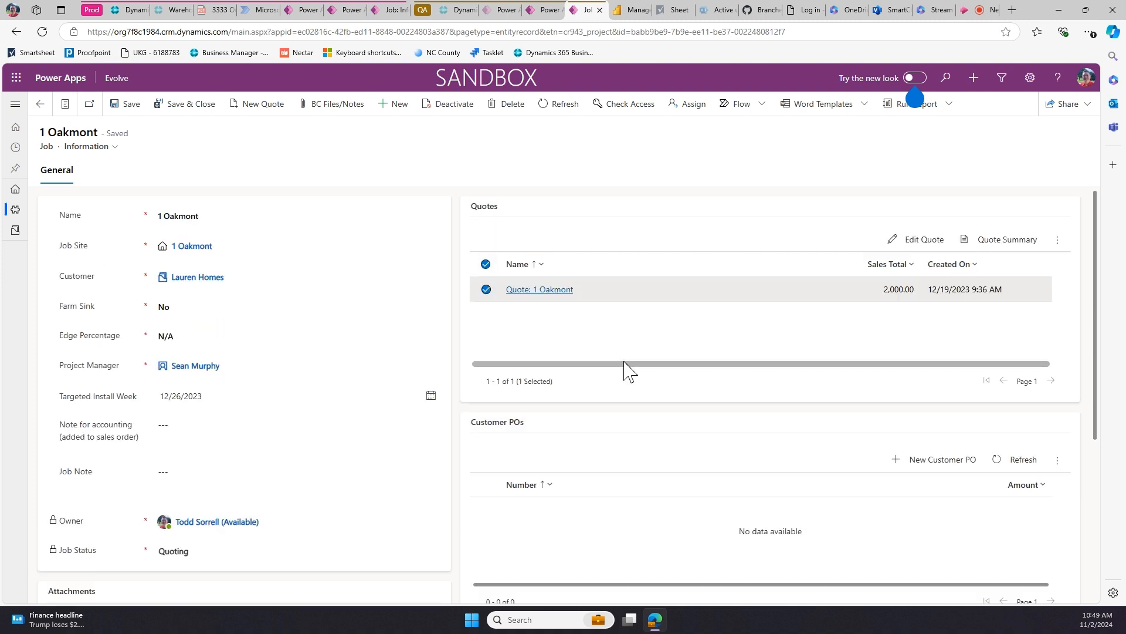
click(939, 243)
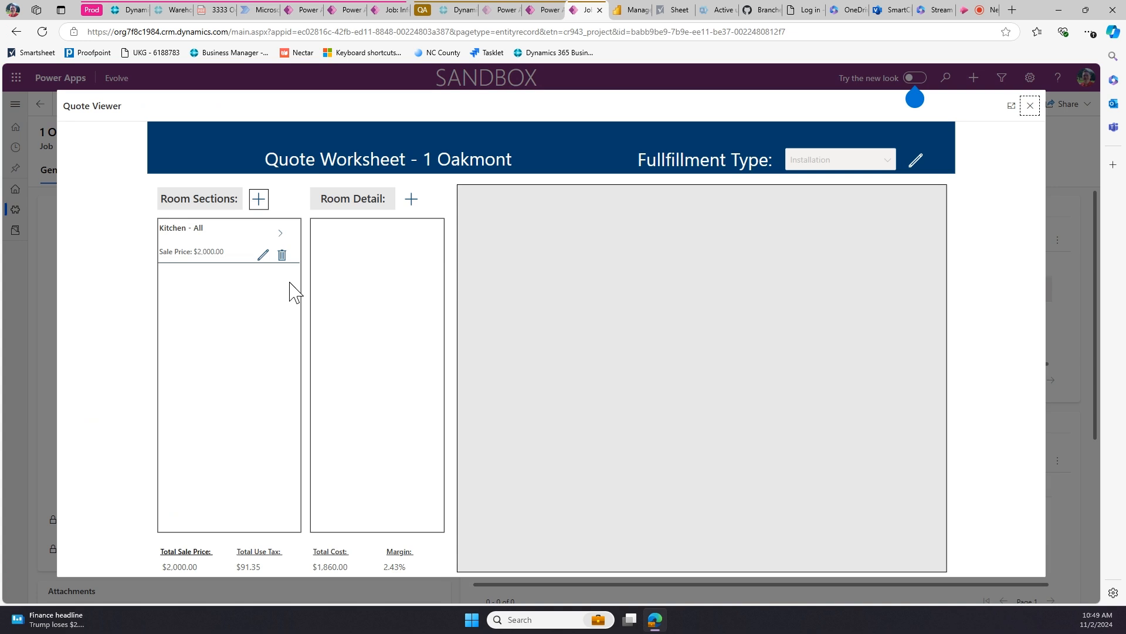
- Open the Kitchen - All section and examine its Carolina Choice, Generic Installer and Amerock Hardware details
click(265, 243)
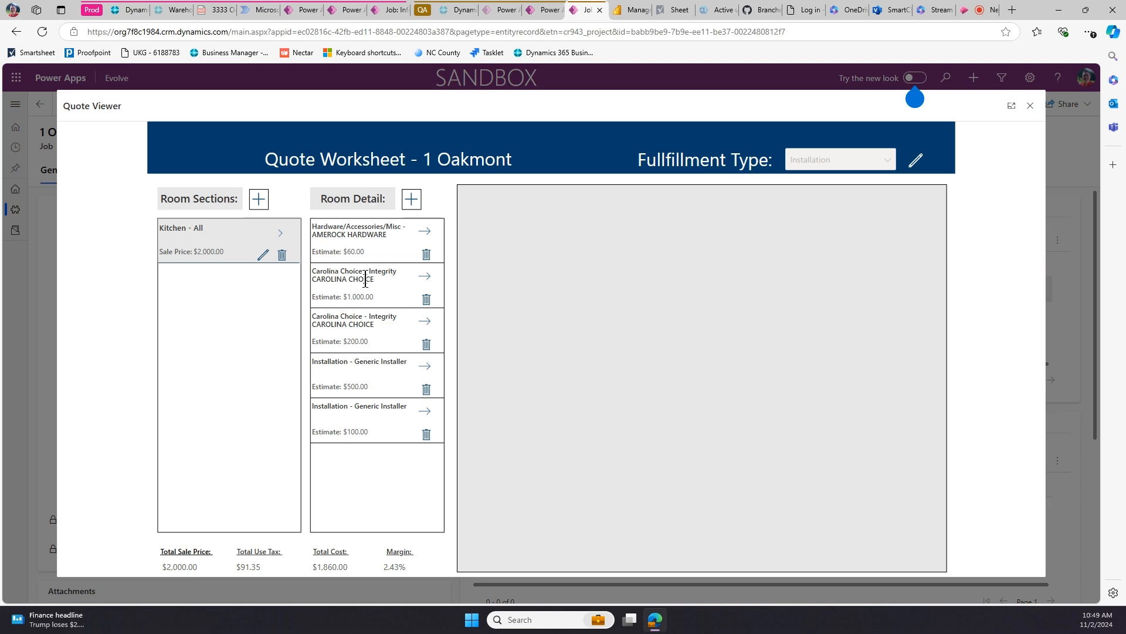
click(425, 282)
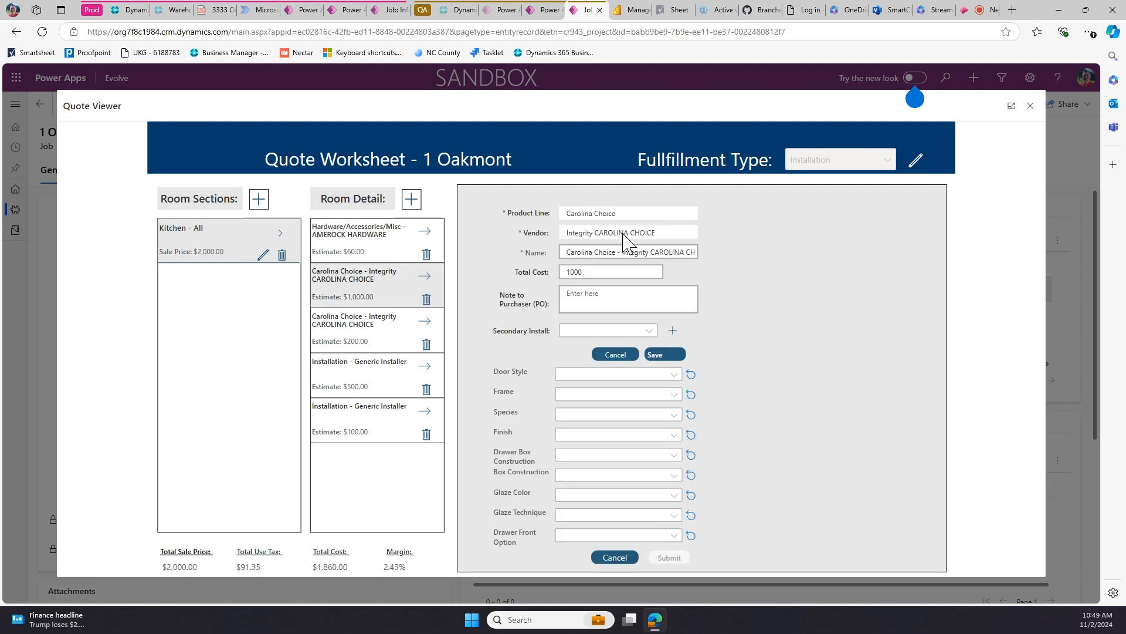
click(387, 379)
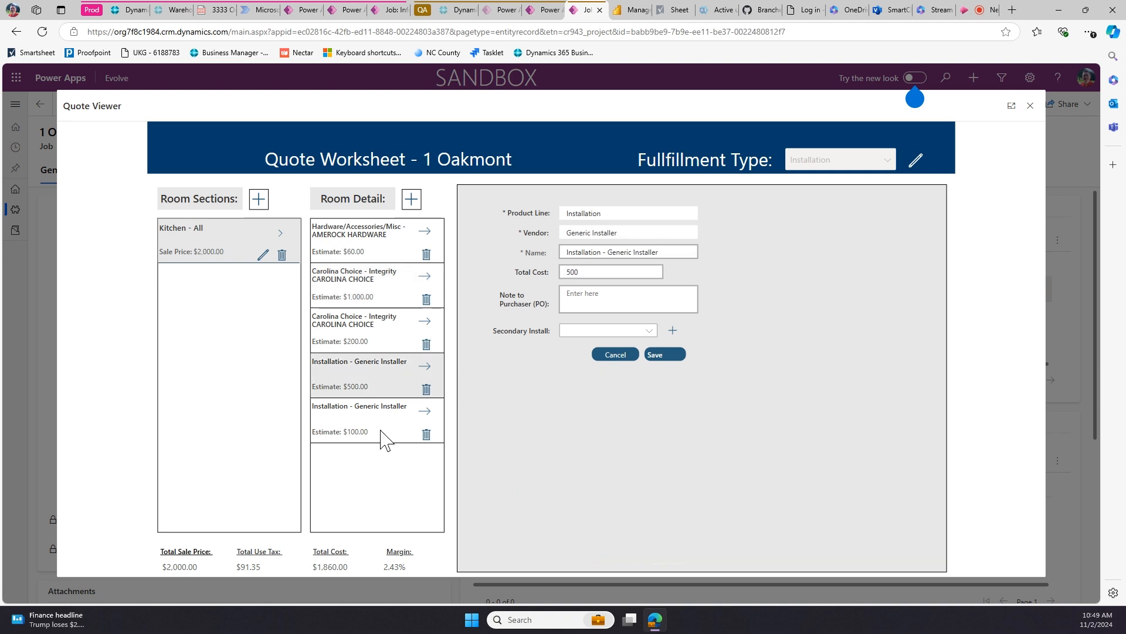
click(399, 241)
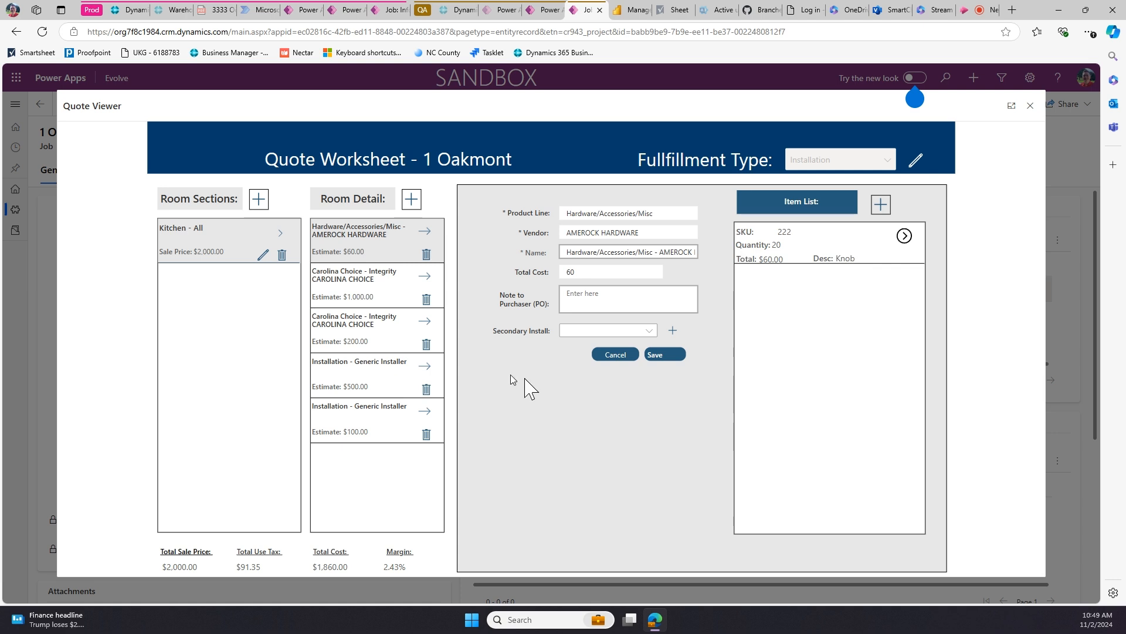
- Add a Cabinets room detail with the Carolina Choice product line and an estimated cost of 300, and open it
click(418, 232)
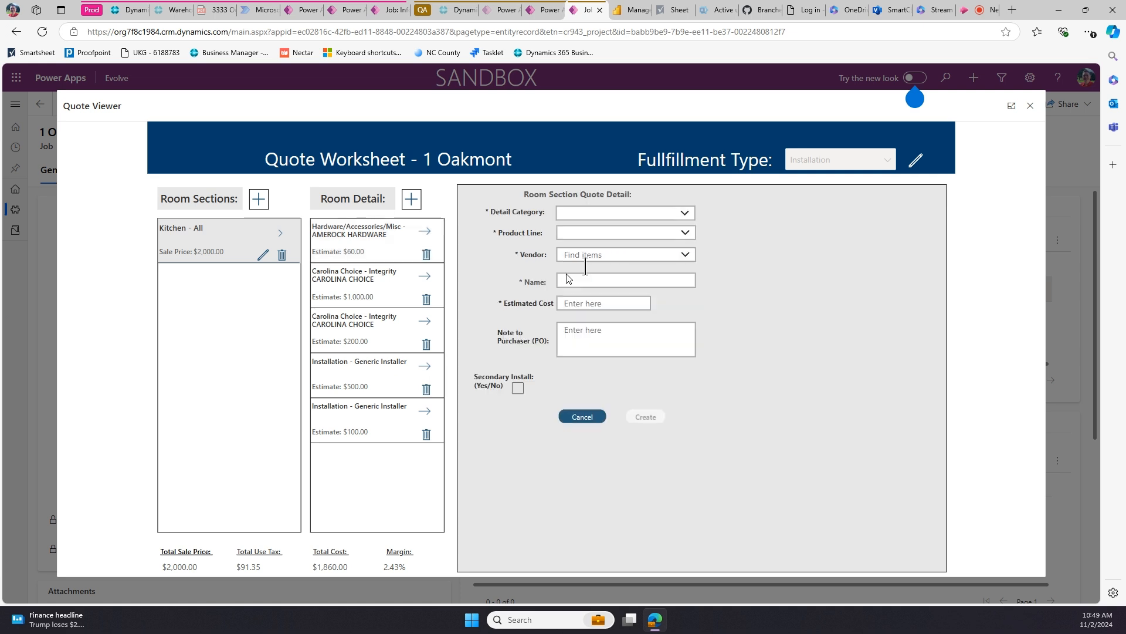
click(669, 213)
click(664, 233)
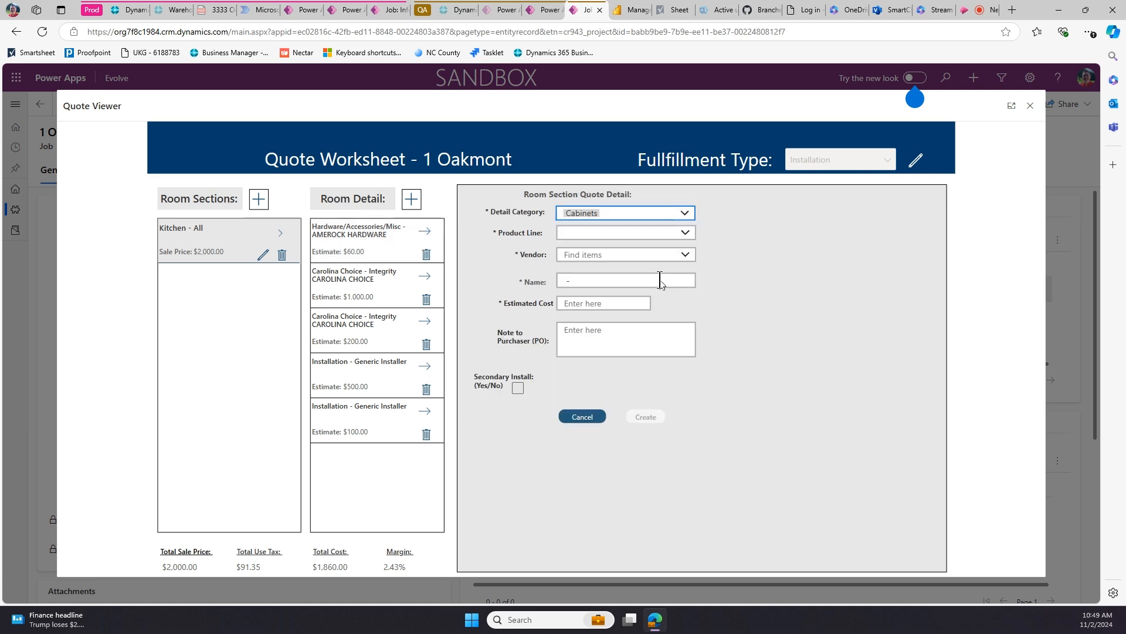
click(576, 234)
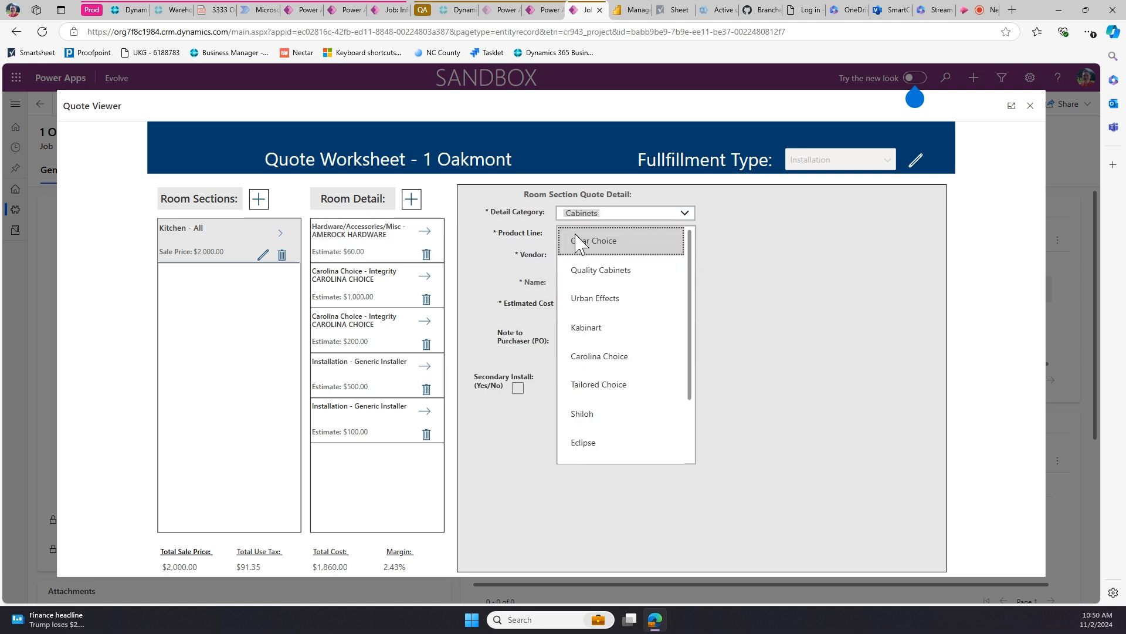
click(610, 359)
click(606, 303)
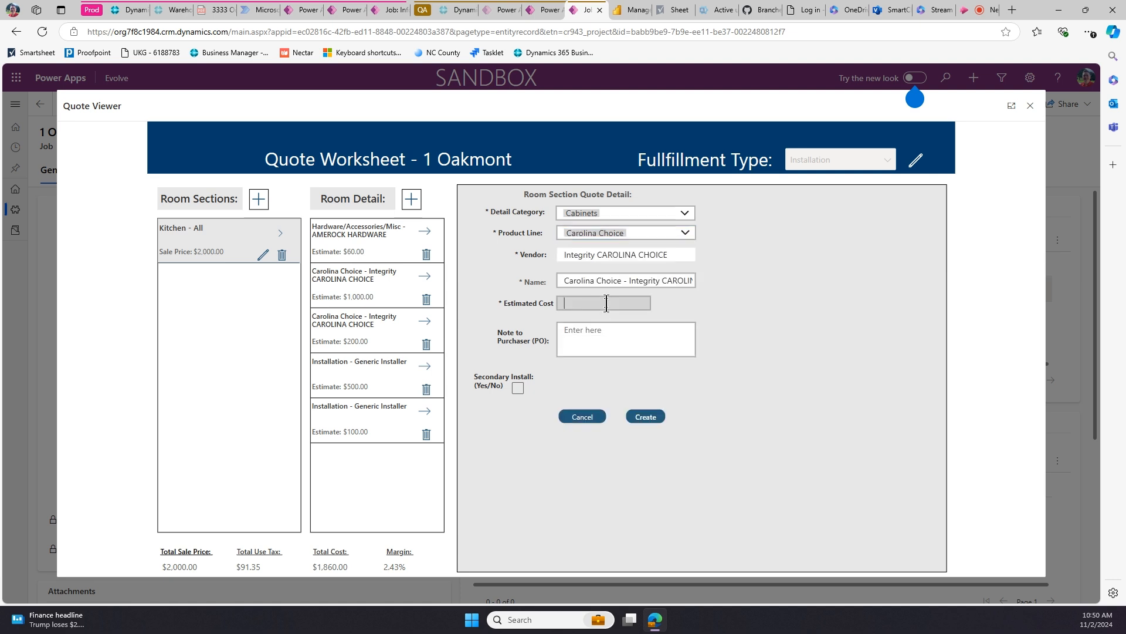
text(300)
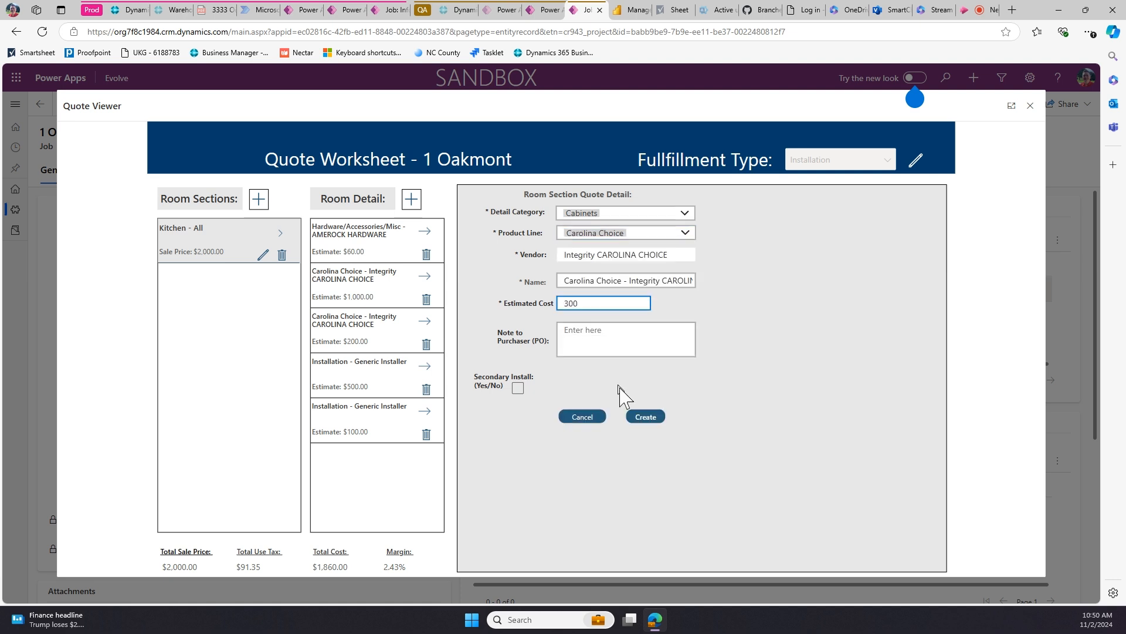
click(650, 417)
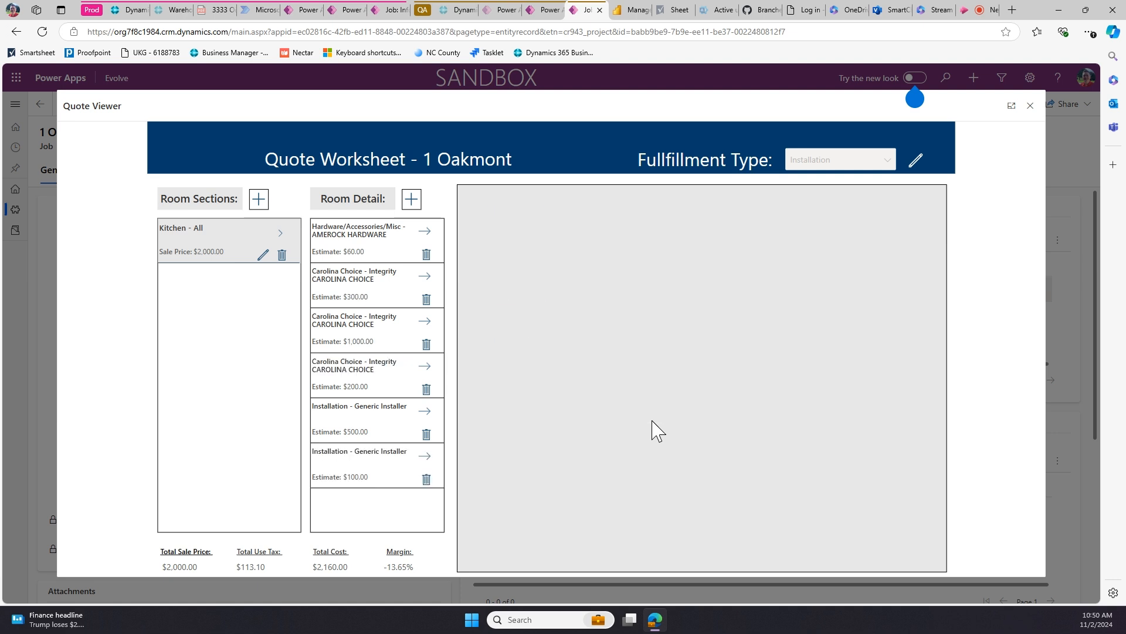
click(427, 278)
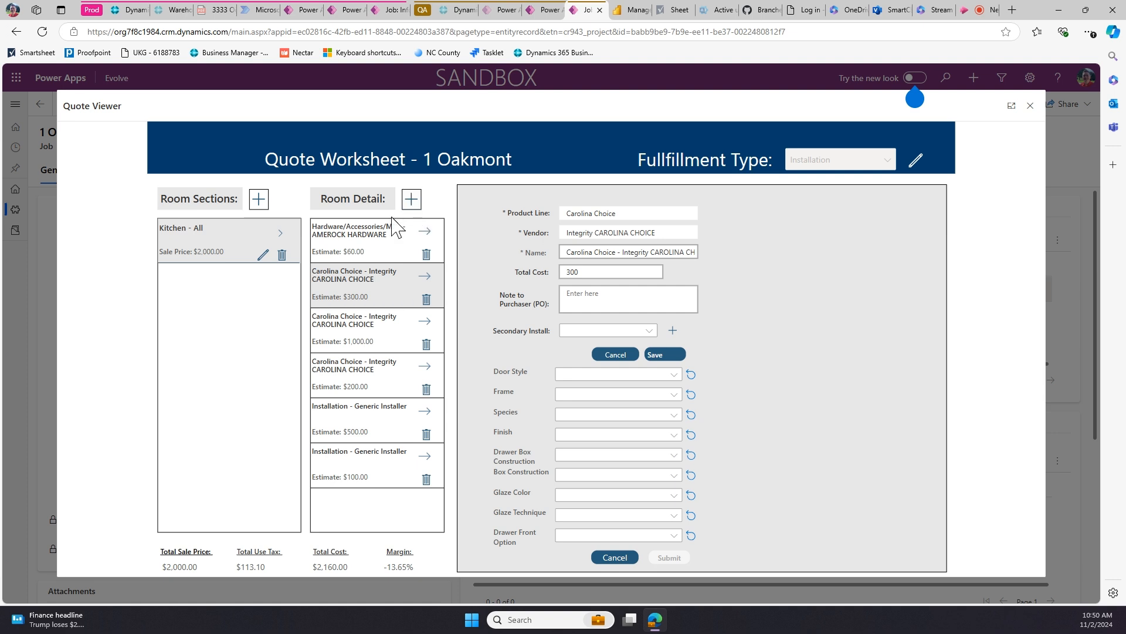
- Add a Hardware room detail with the Hardware/Accessories/Misc product line and vendor EMTEK PRODUCTS INC
click(411, 199)
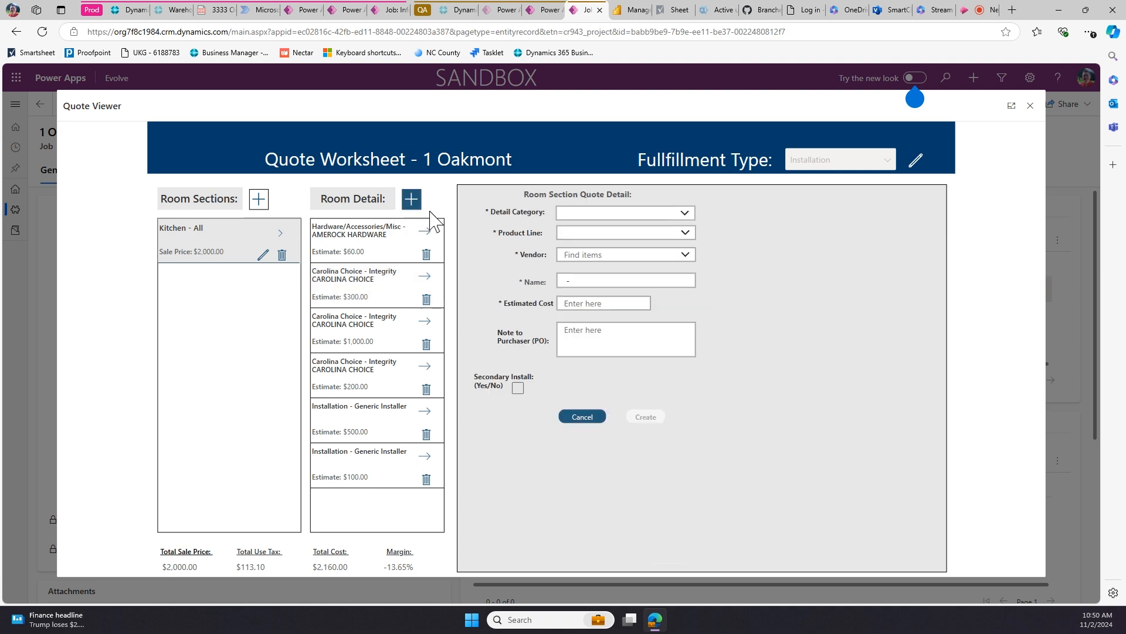
click(691, 217)
click(638, 243)
click(622, 233)
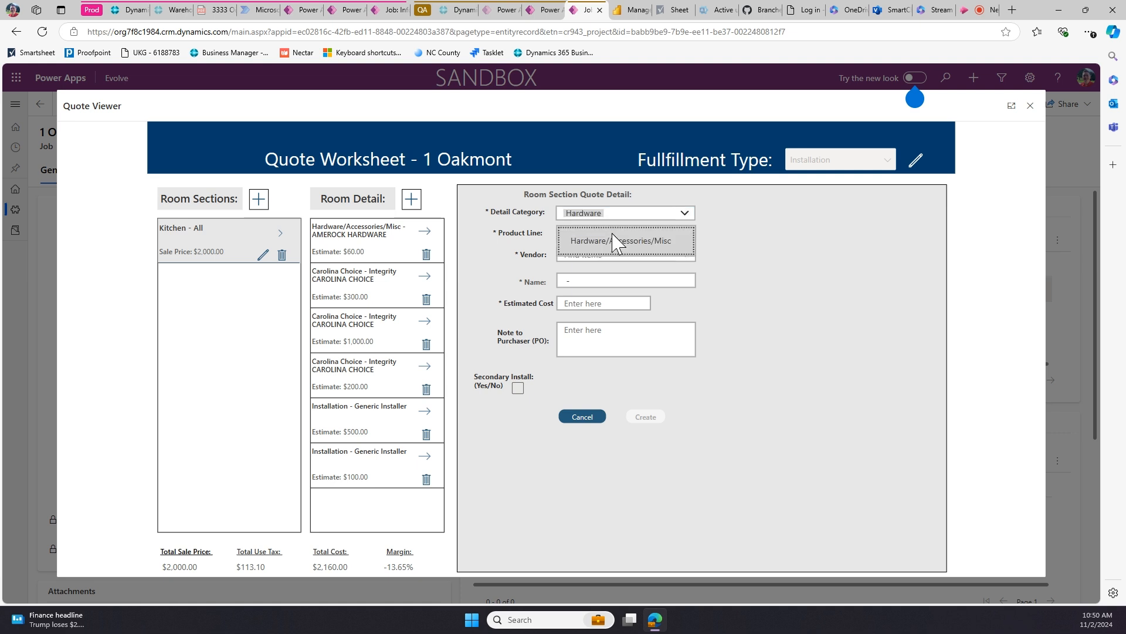
click(613, 249)
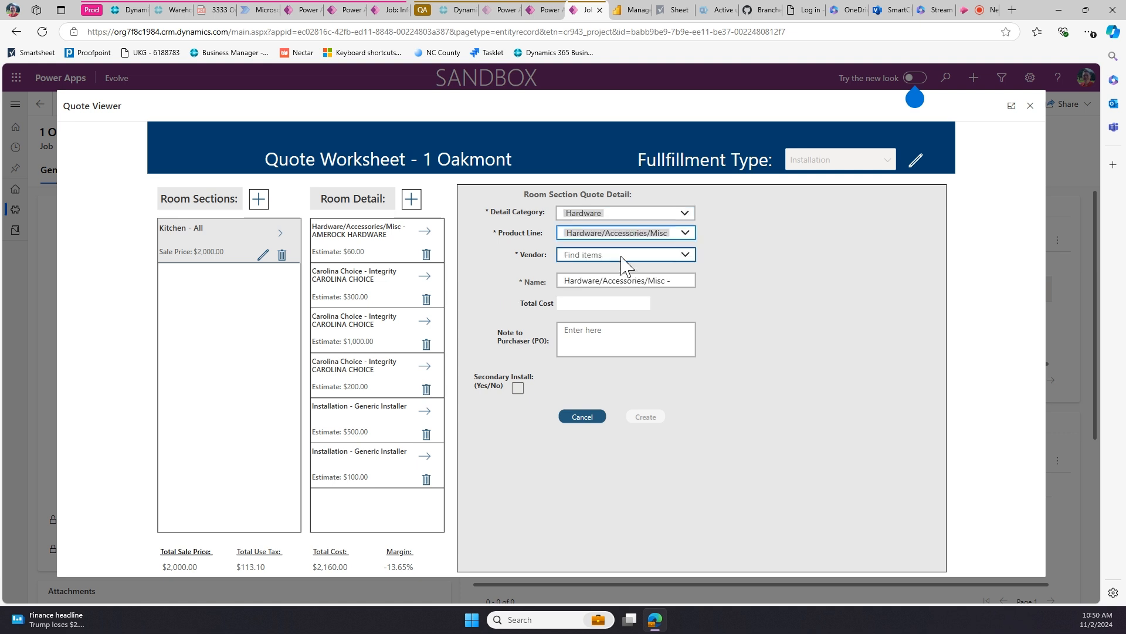
click(625, 256)
click(616, 397)
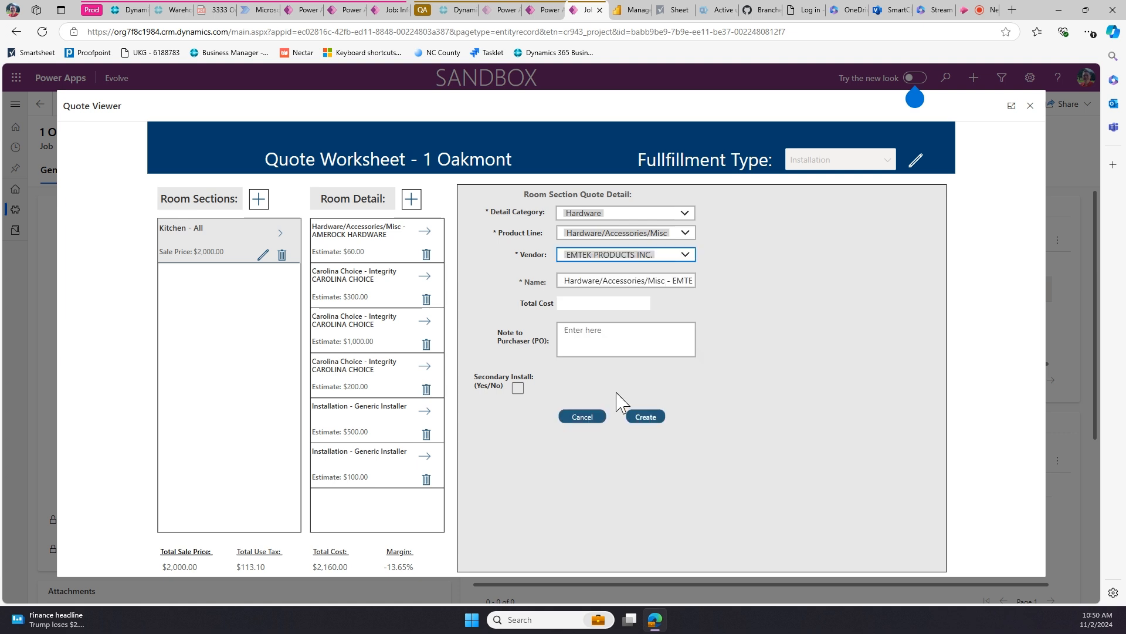
click(644, 416)
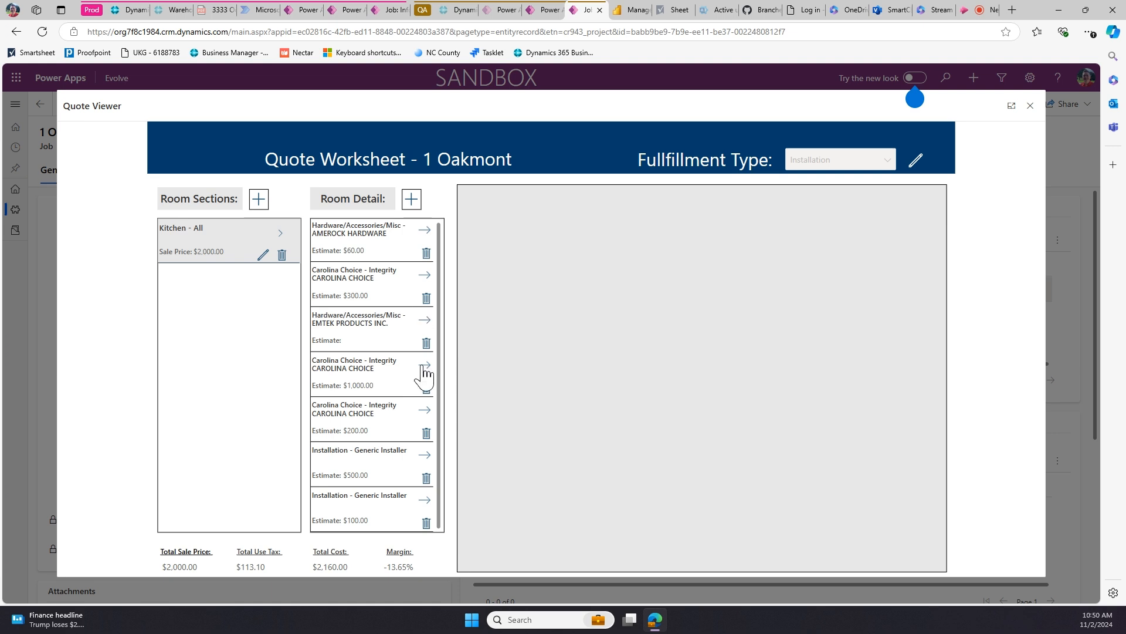
scroll(415, 382, up, 1)
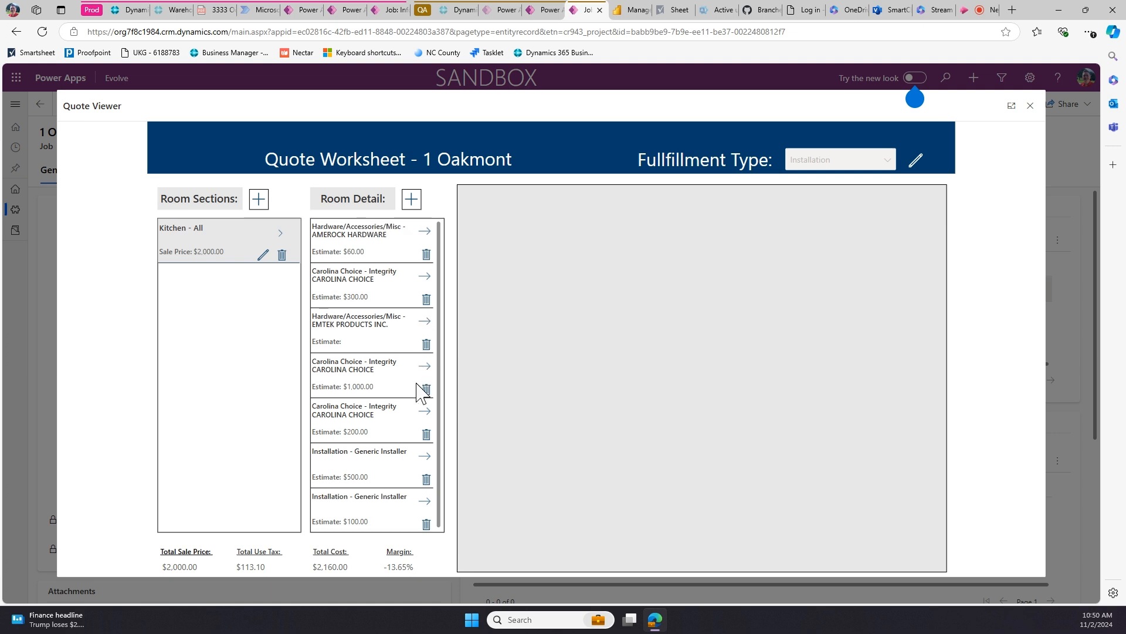
- Add an item to the Amerock Hardware detail with SKU 222, quantity 3, actual cost 2 and description "pulls"
click(430, 232)
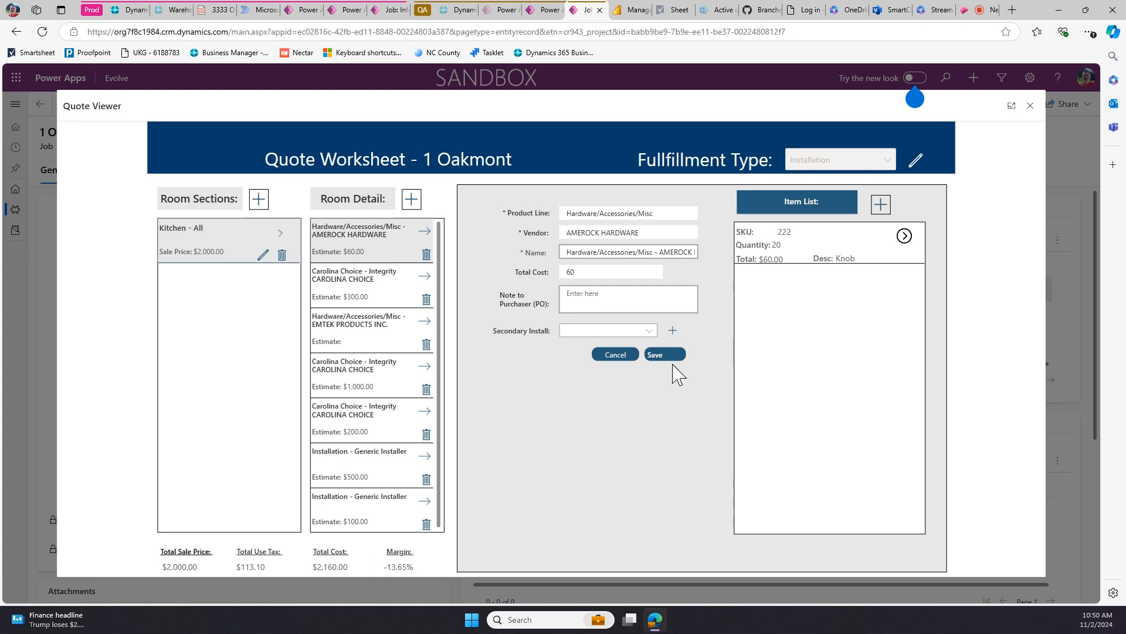
click(881, 206)
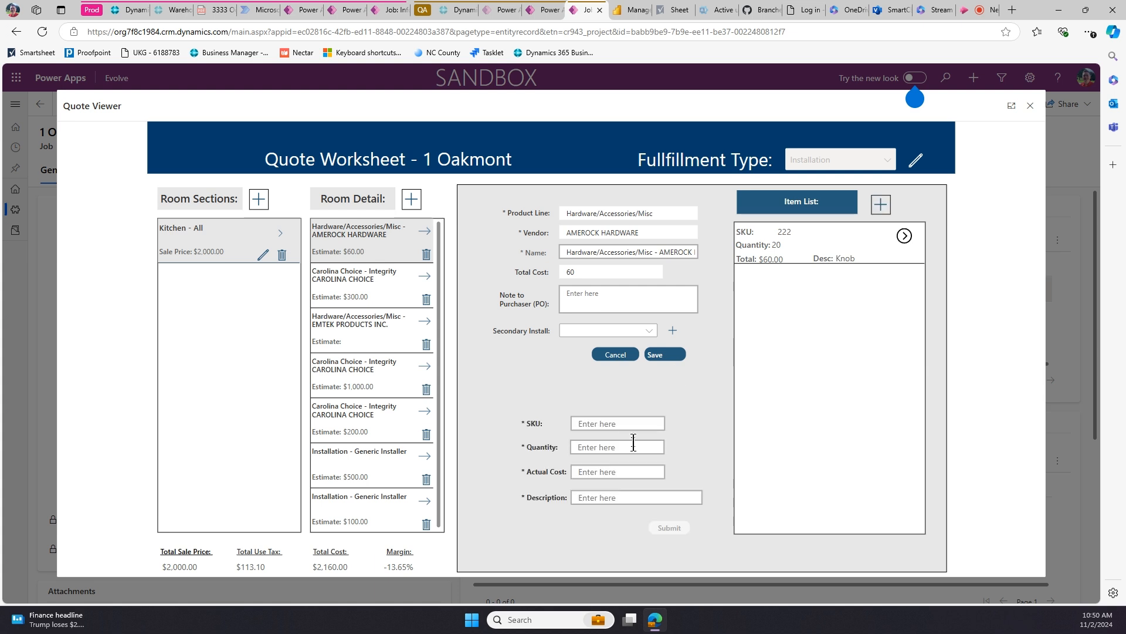
click(626, 420)
text(222)
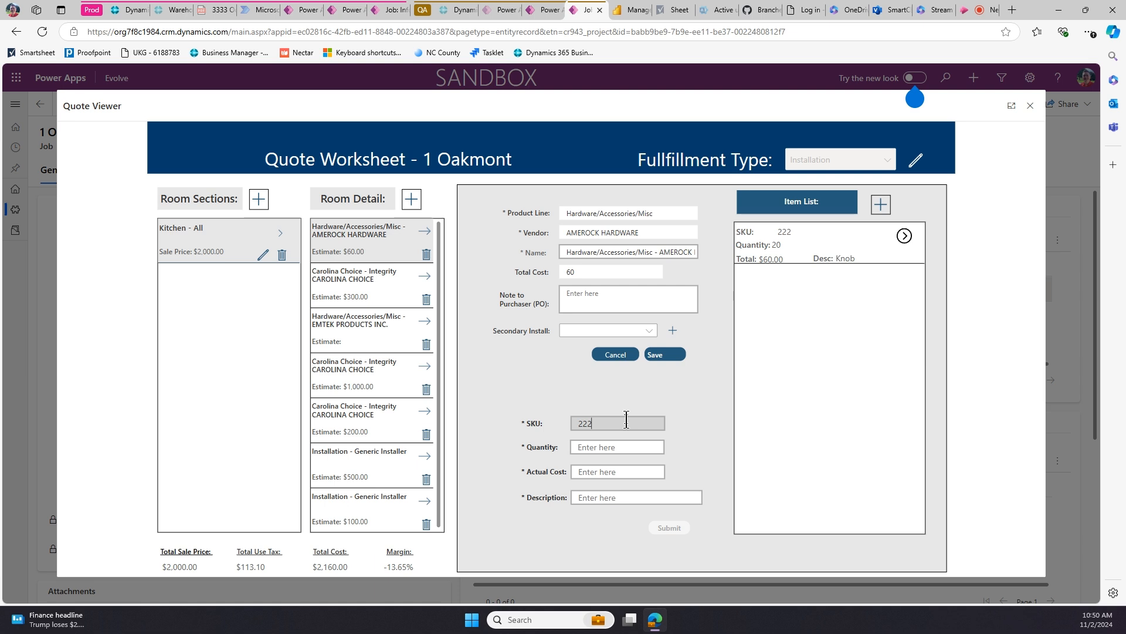
click(636, 448)
text(3)
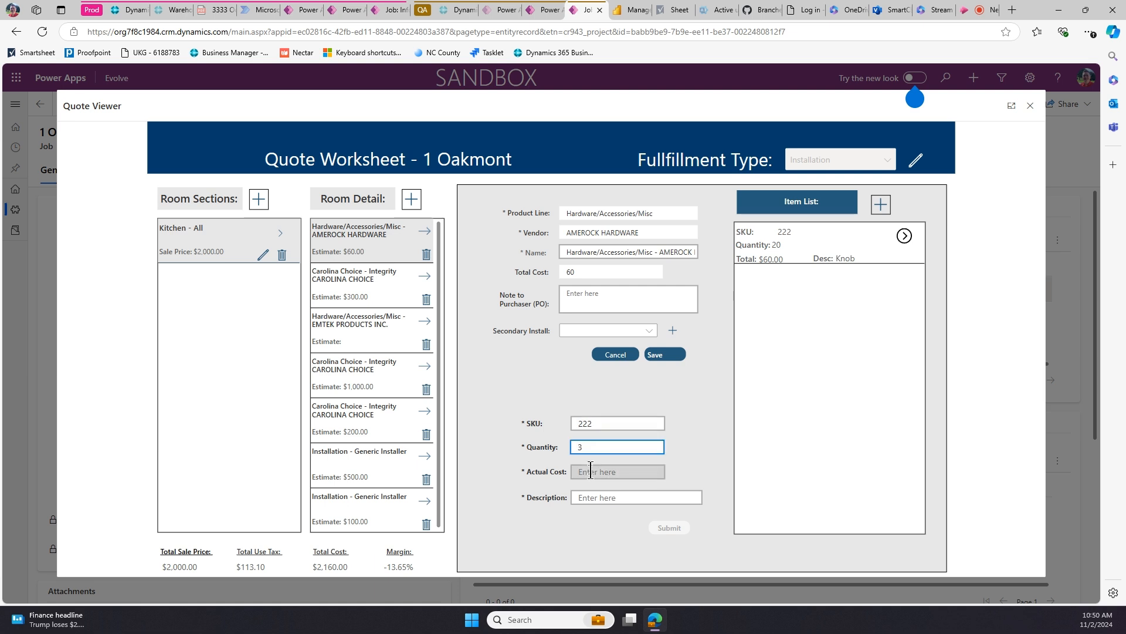
click(603, 471)
text(2)
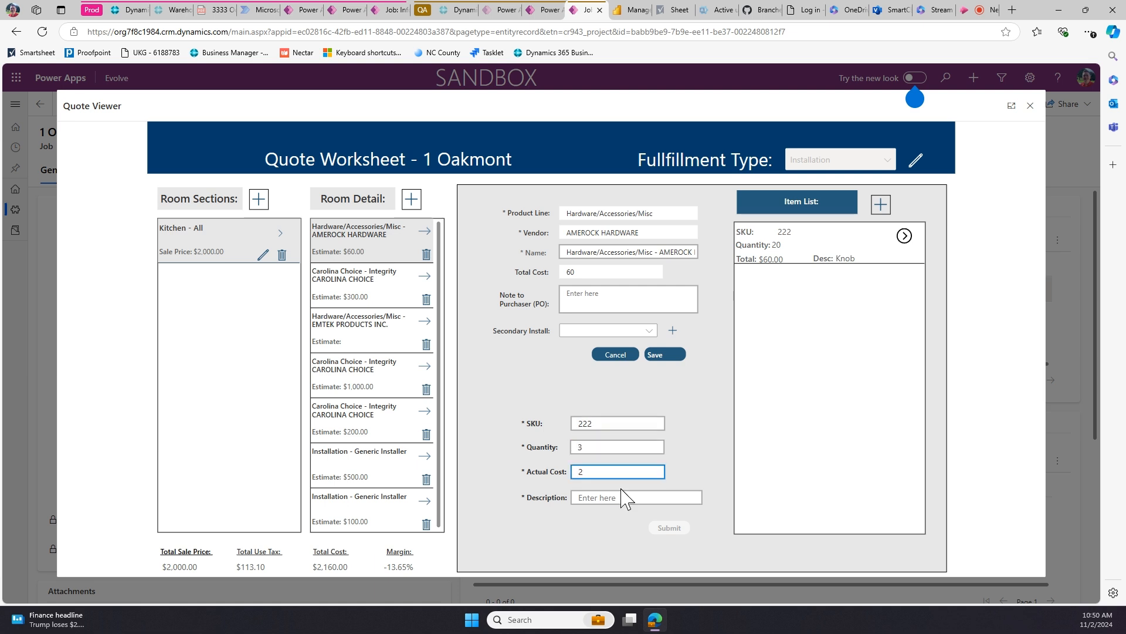
click(627, 497)
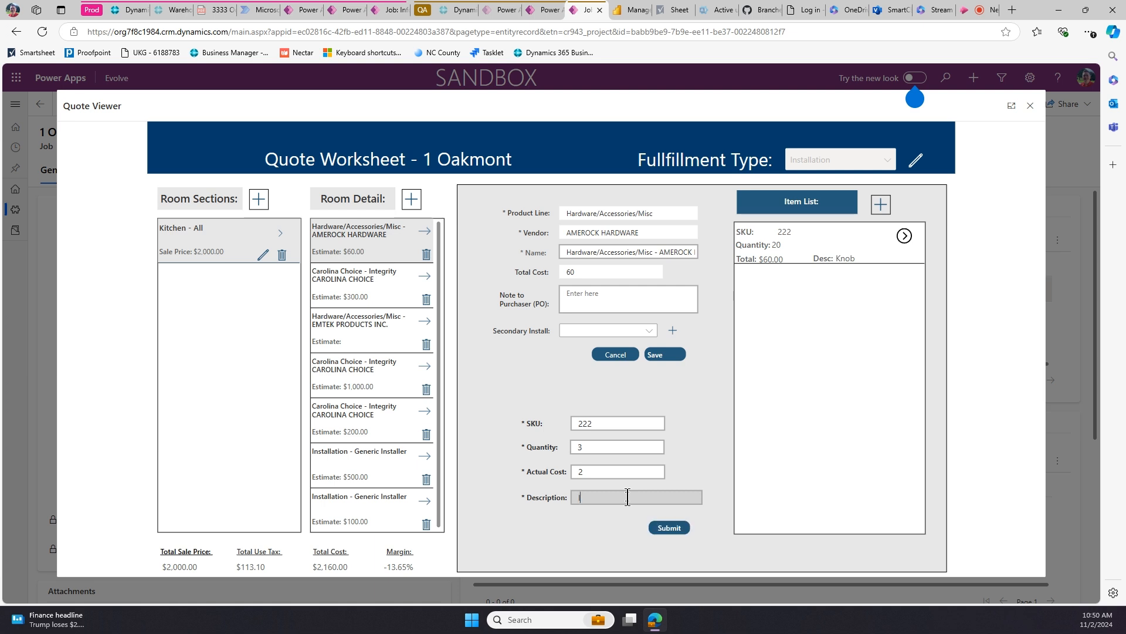
text(pulls)
click(679, 533)
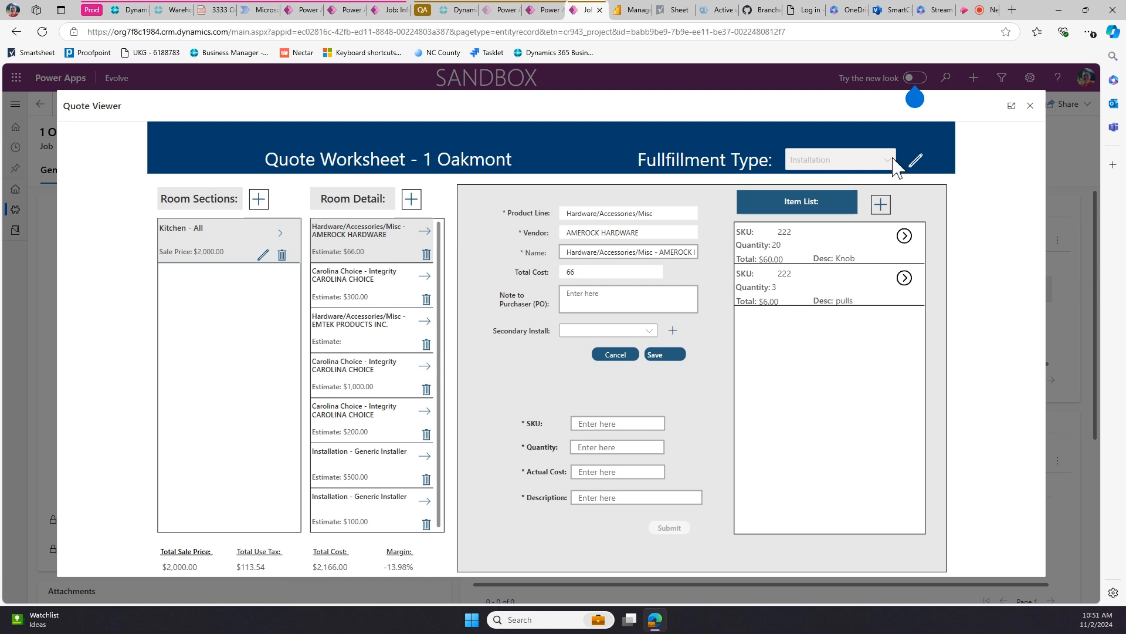
- Change the quote worksheet's fulfillment type to Delivery Only and close the worksheet
click(915, 161)
click(886, 163)
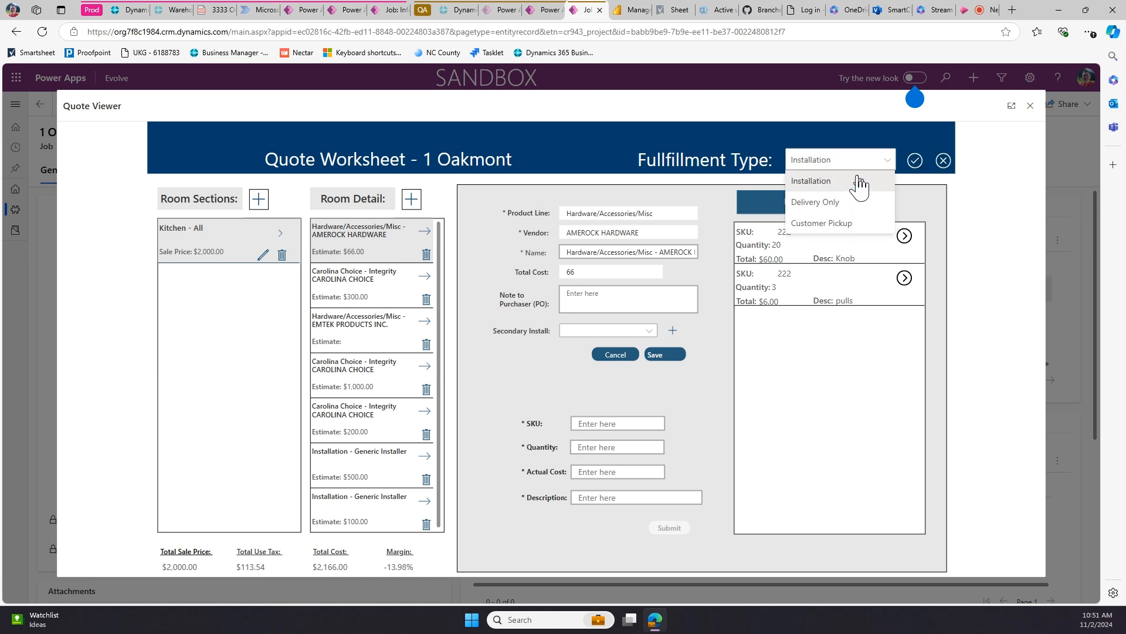
click(833, 202)
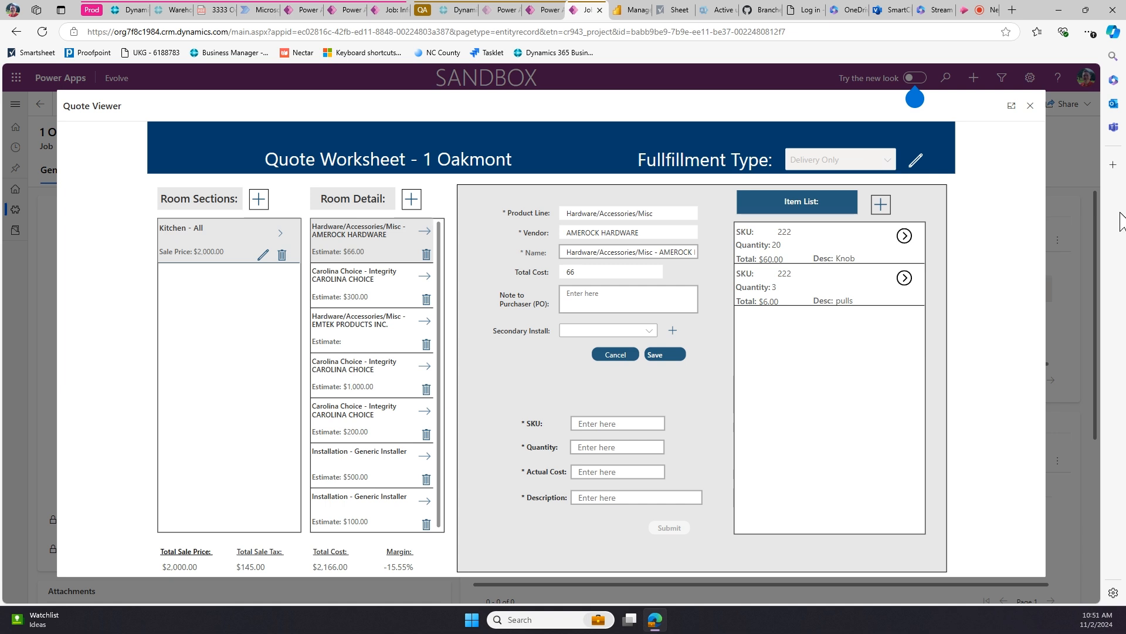
click(1031, 106)
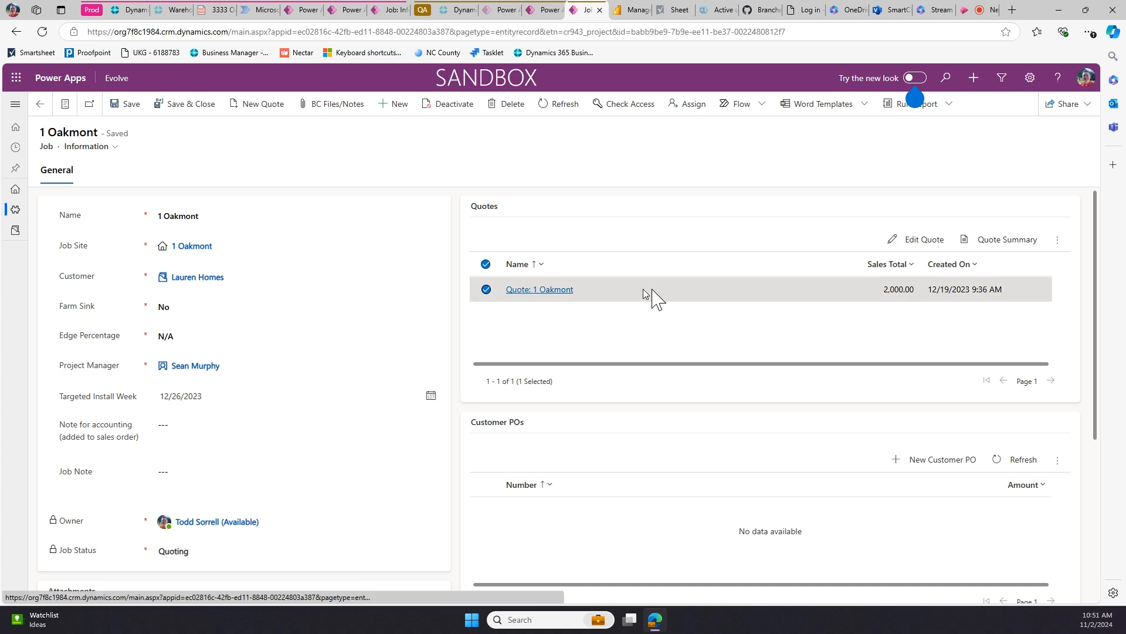
- Open the 1 Oakmont quote record from the job's quotes, check its available commands, and return to the job
click(525, 294)
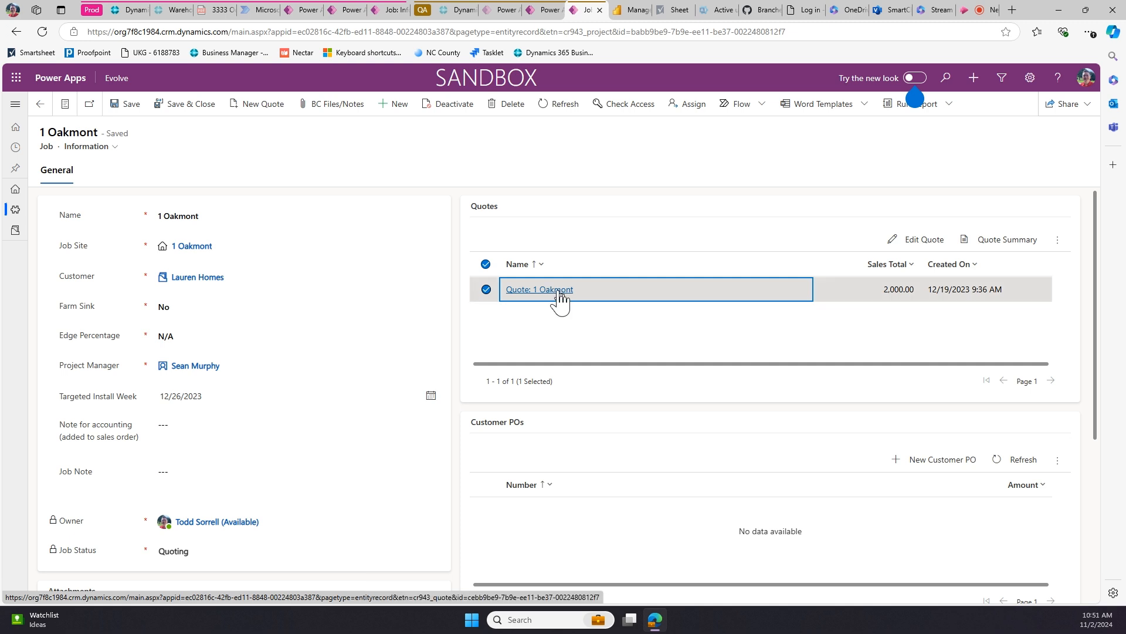
click(486, 265)
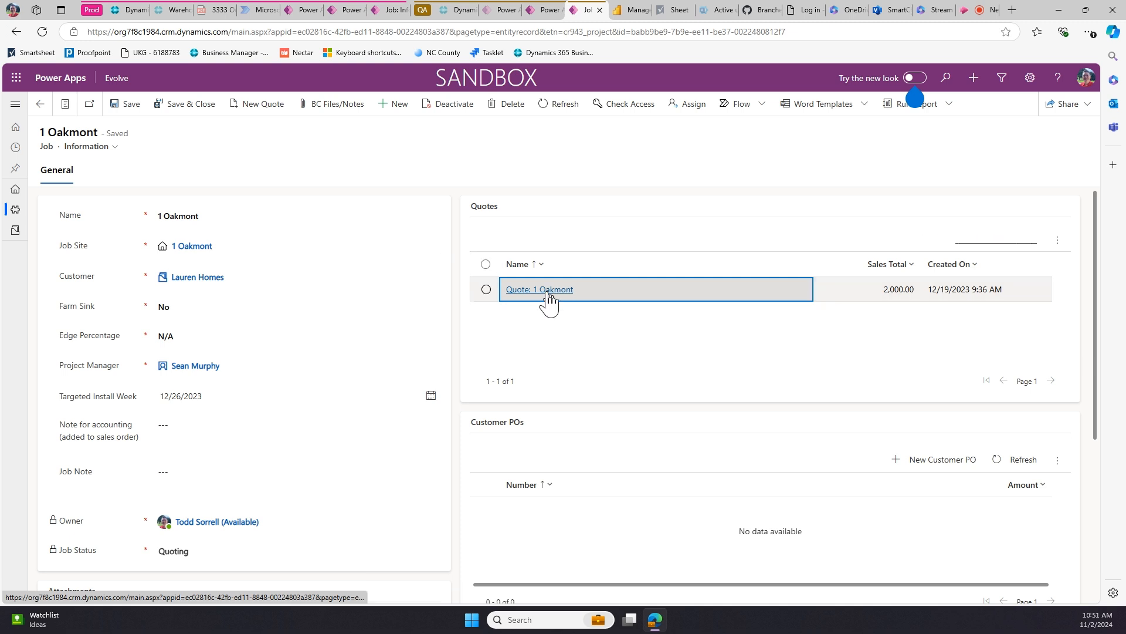
click(549, 298)
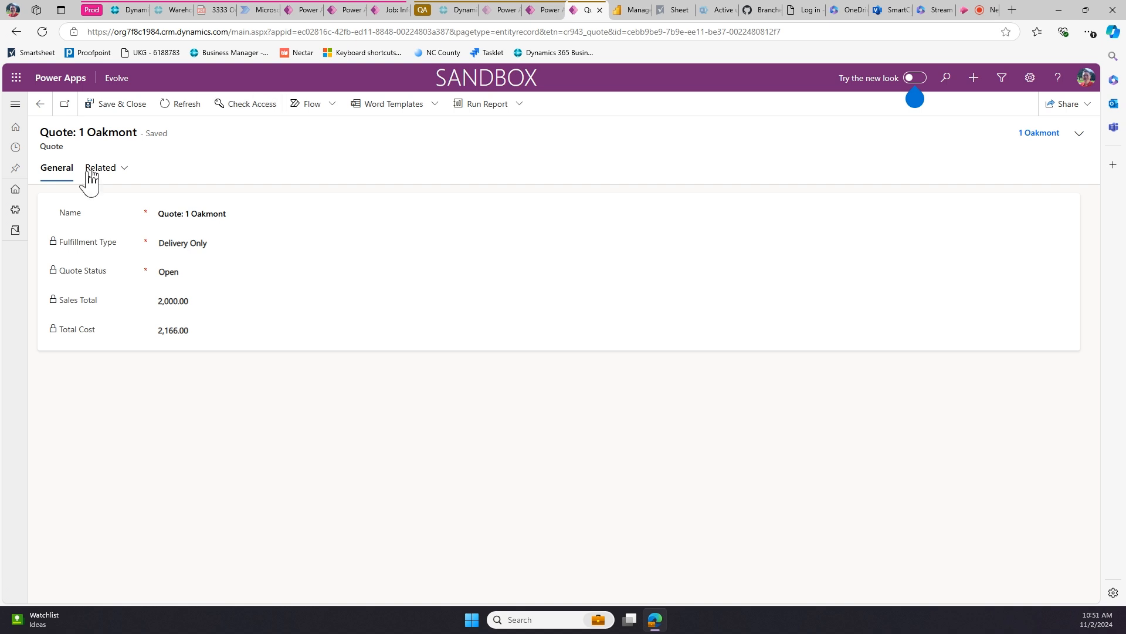
click(40, 106)
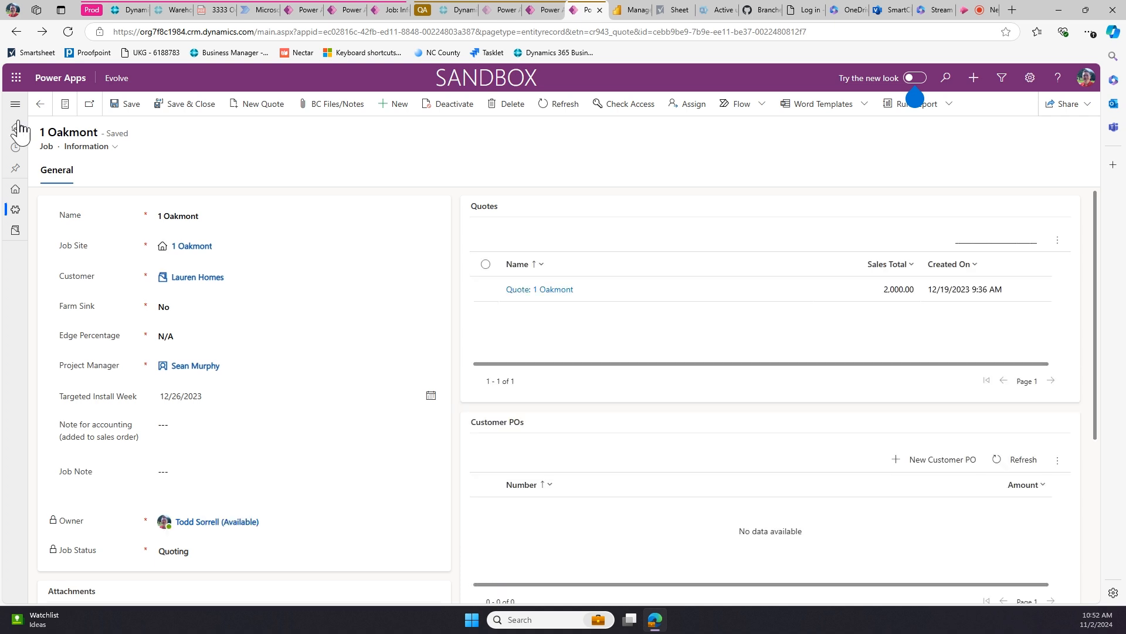
- Open the quote of the 1 Messed Up Acers copy 3 job from Active Jobs, inspect it, and return to the job
click(16, 205)
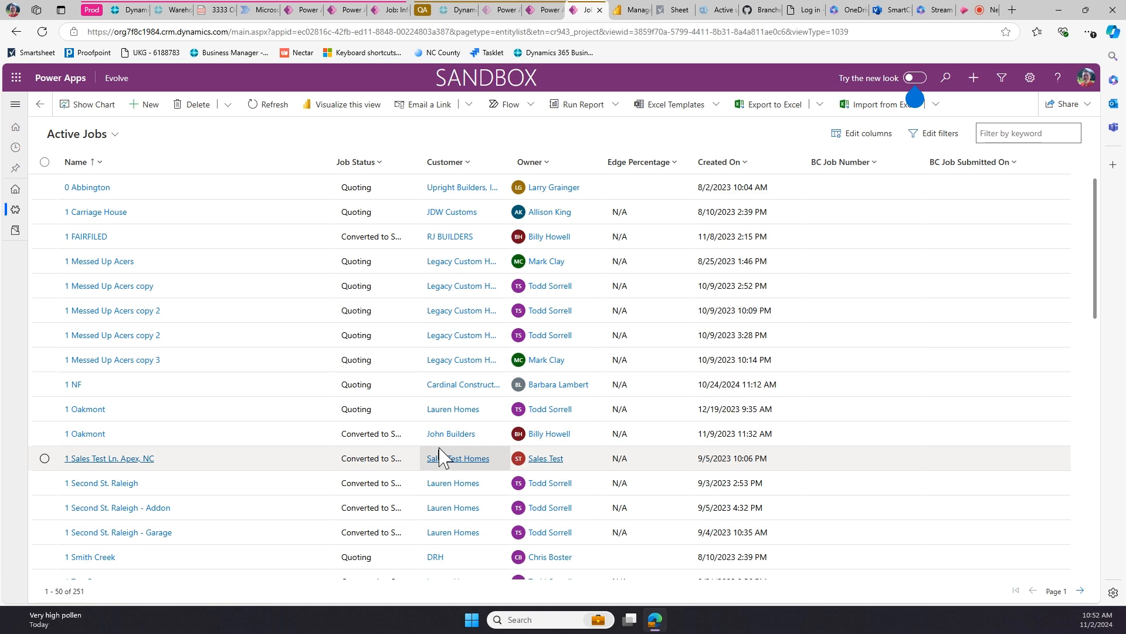
click(129, 361)
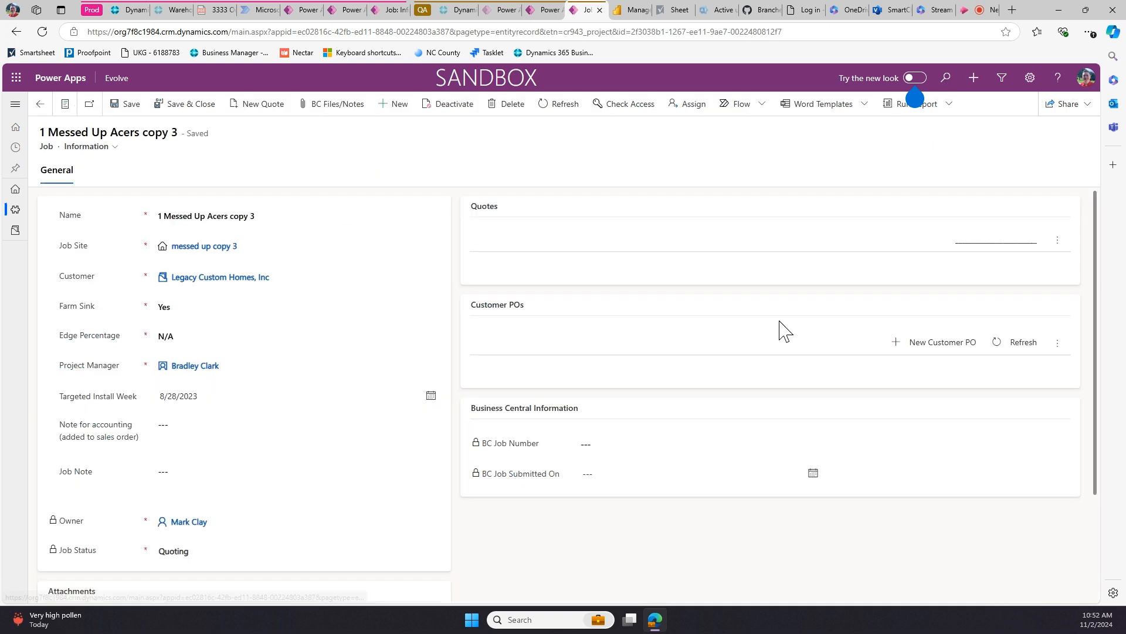
click(589, 290)
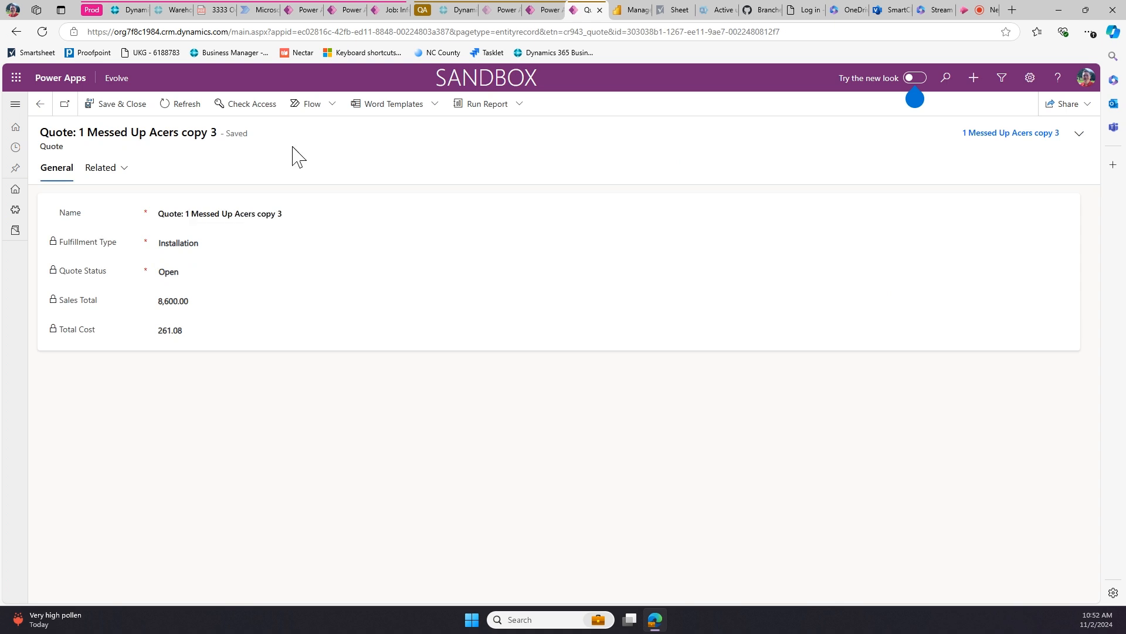
click(40, 104)
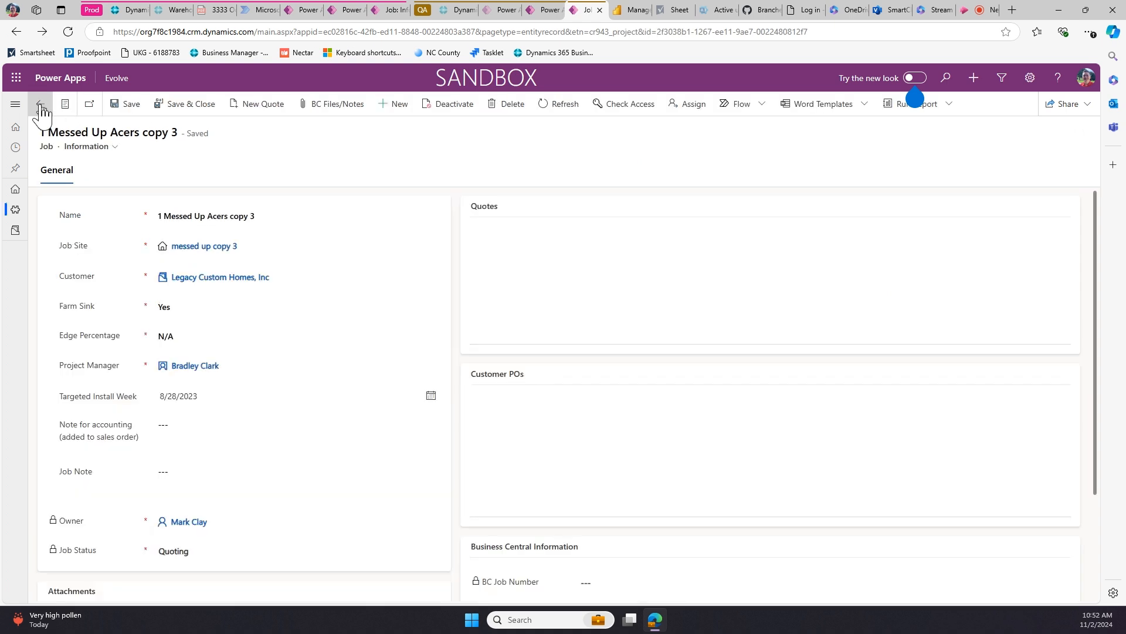
- Open the 1 Smith Creek job's quote, check its status and commands, and return to the active jobs list
click(15, 210)
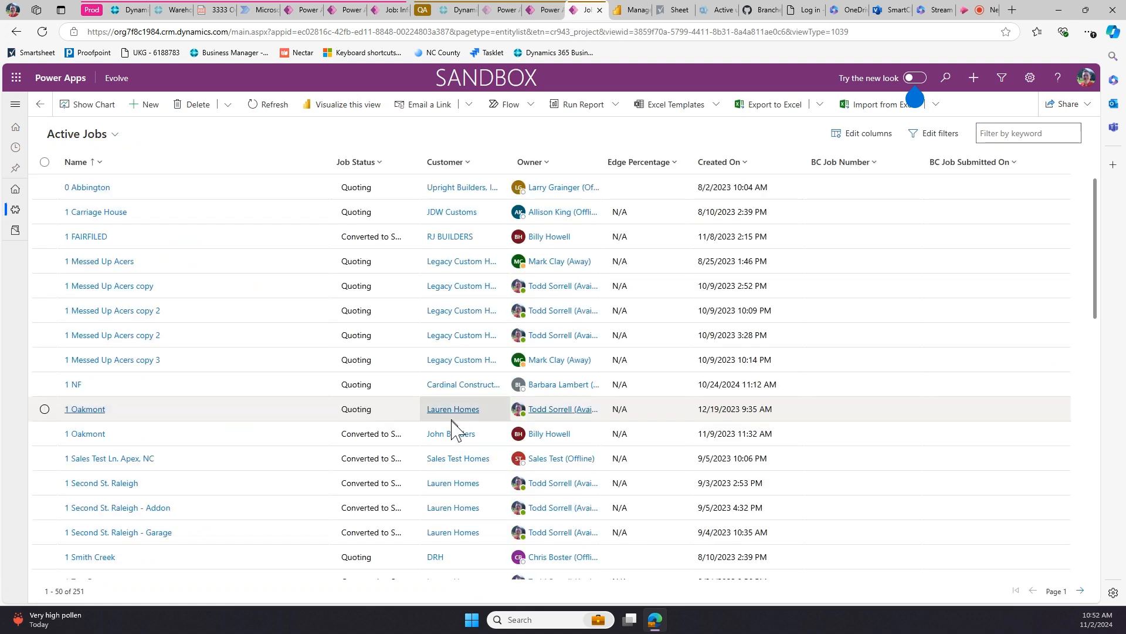
double_click(179, 560)
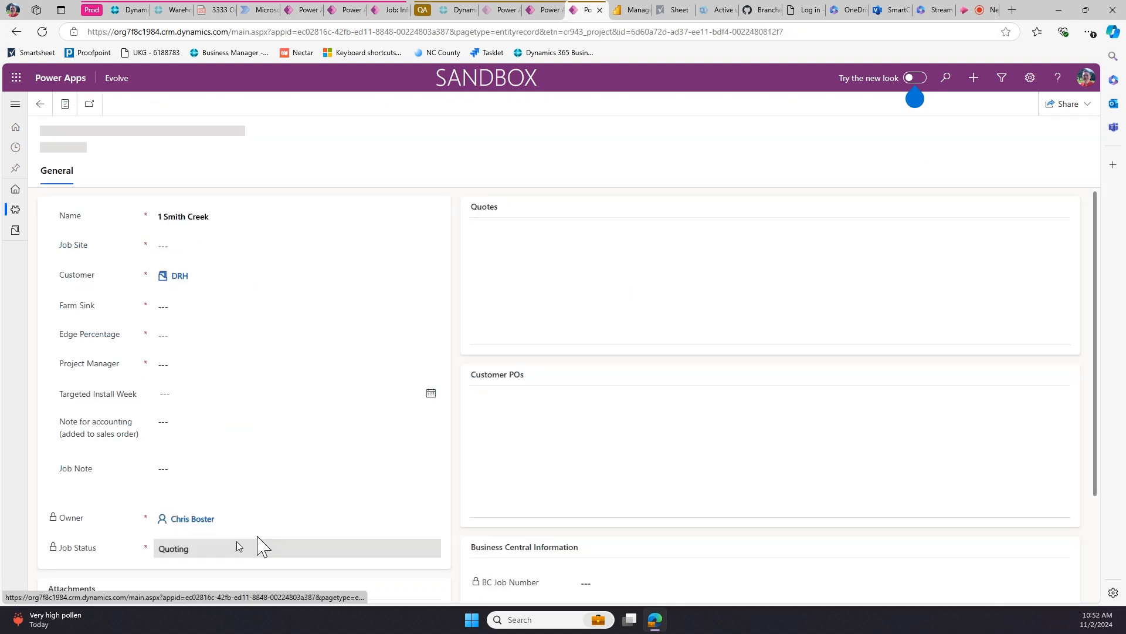
click(557, 290)
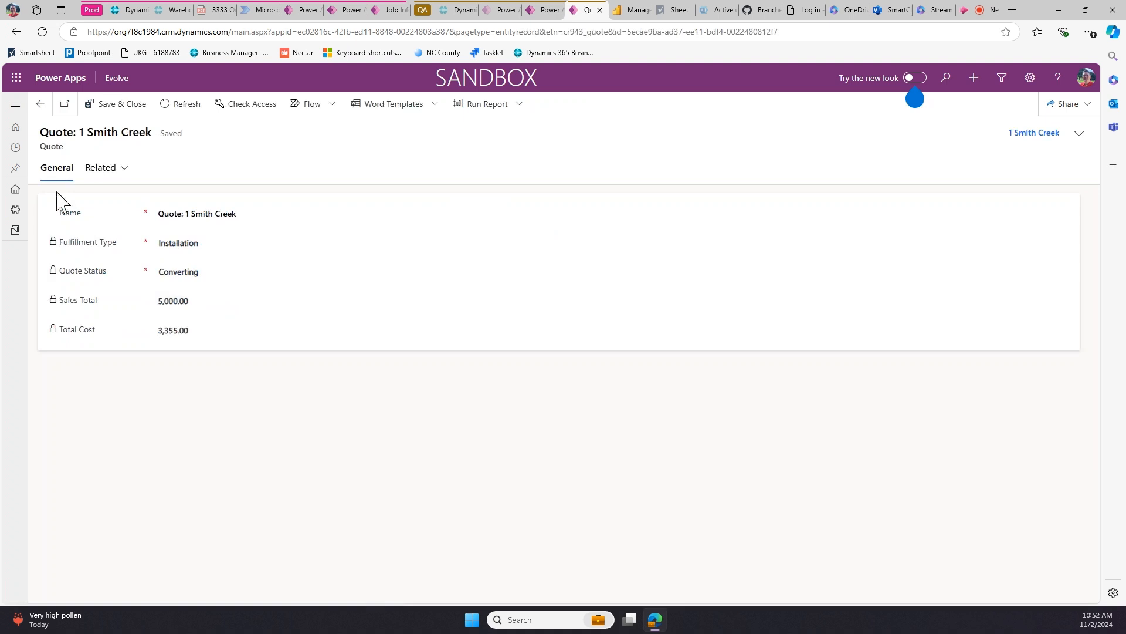
click(16, 210)
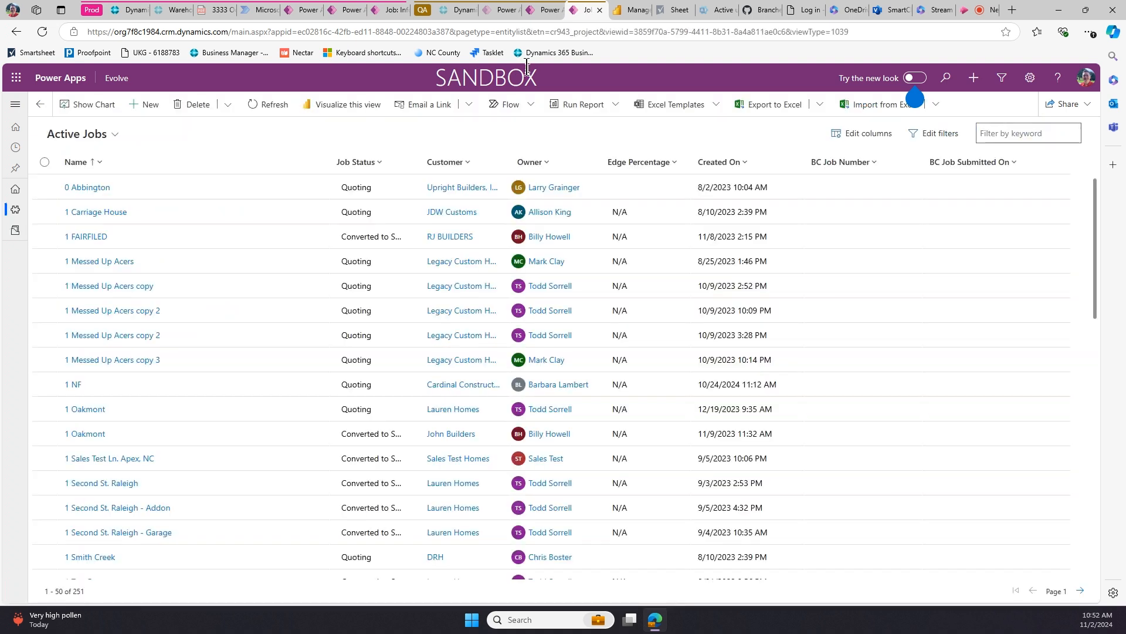
- Switch to the production Evolve app, open the Seymour Village Pearson quote, and view its submit options without converting it to a job
click(340, 11)
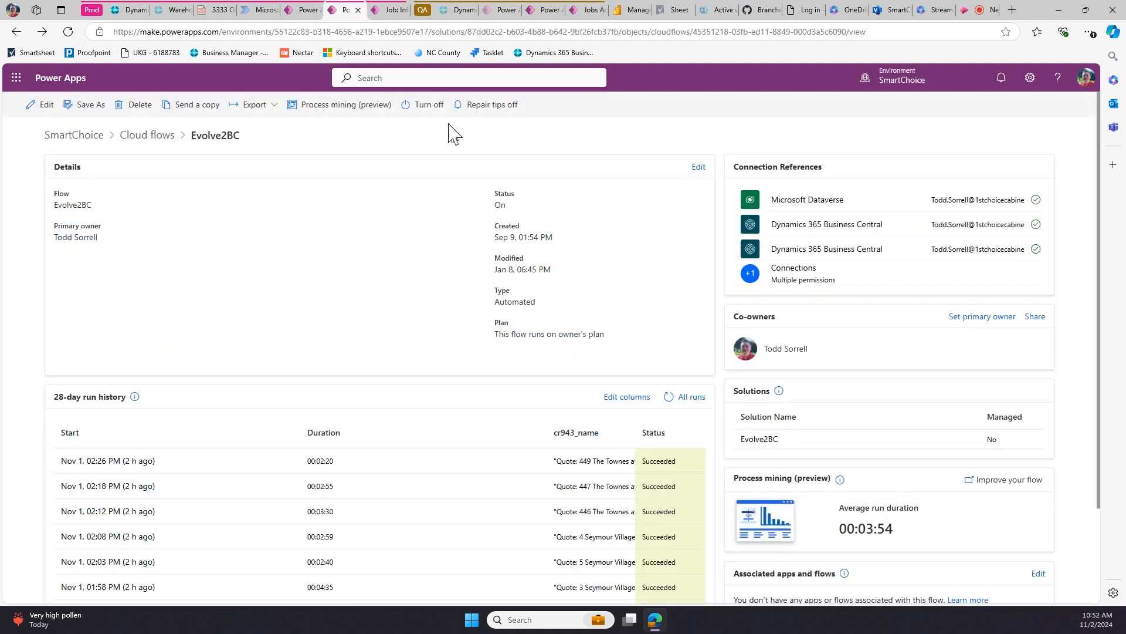
click(392, 13)
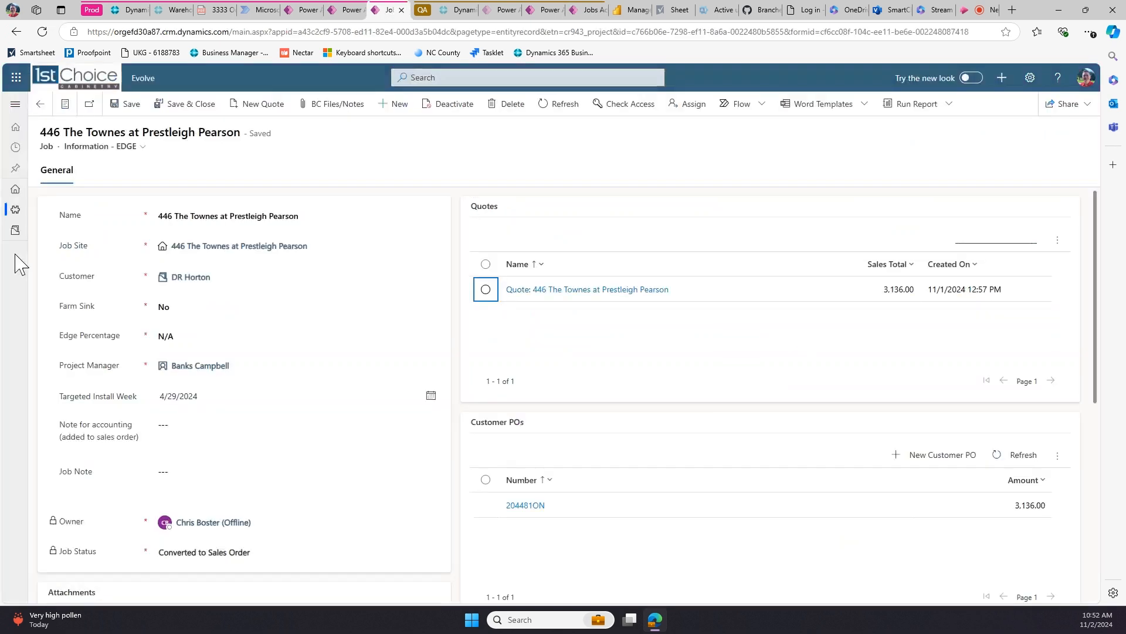
click(41, 105)
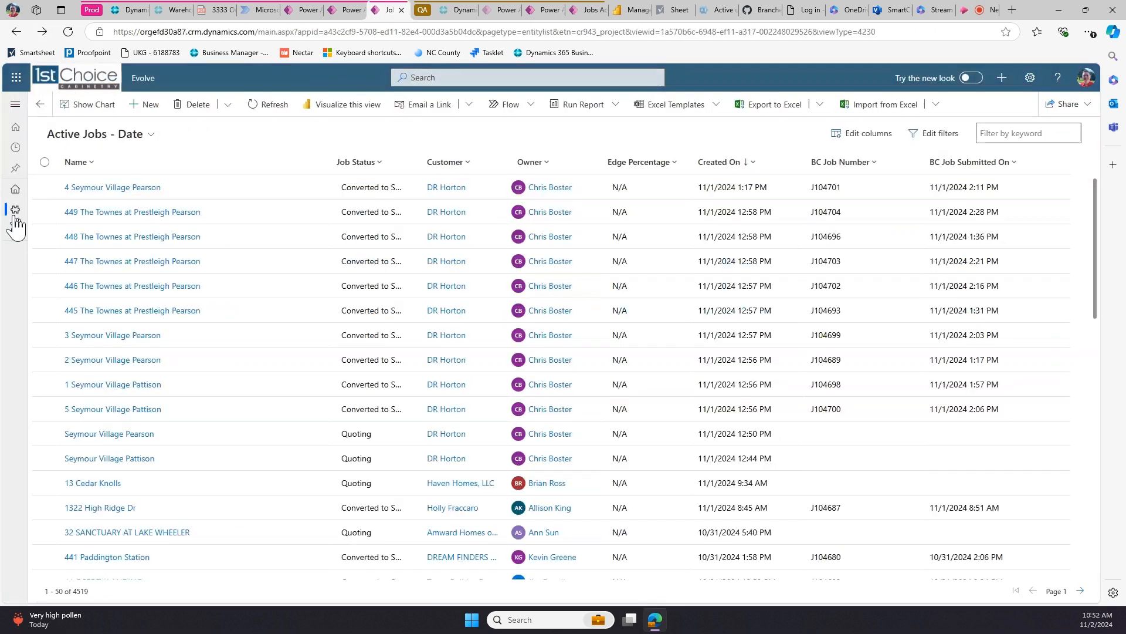
click(144, 436)
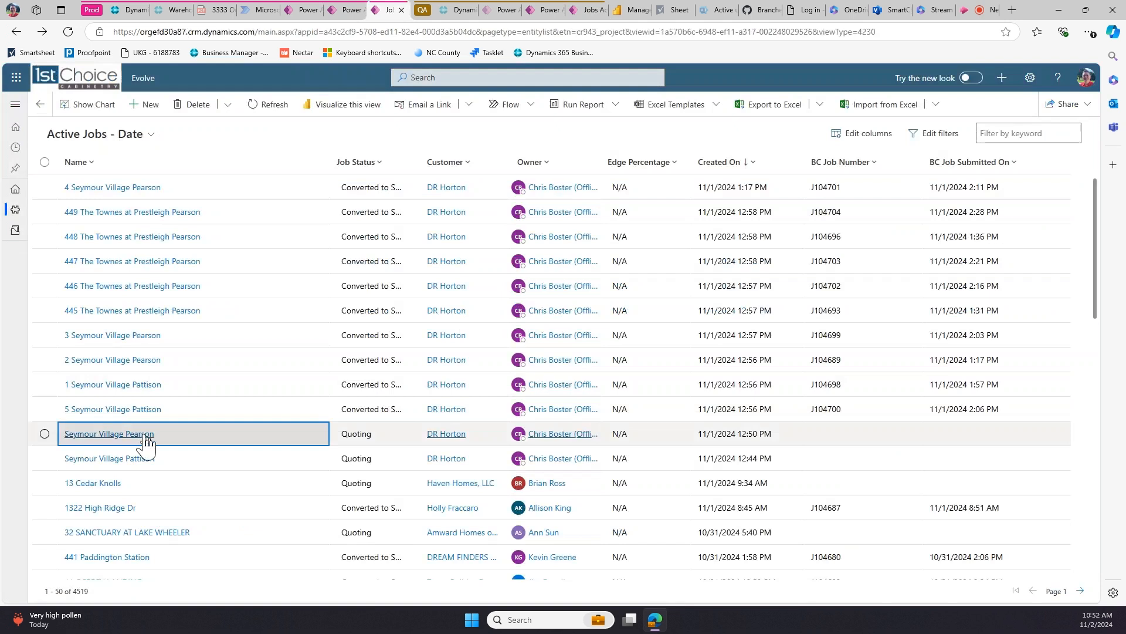
click(594, 289)
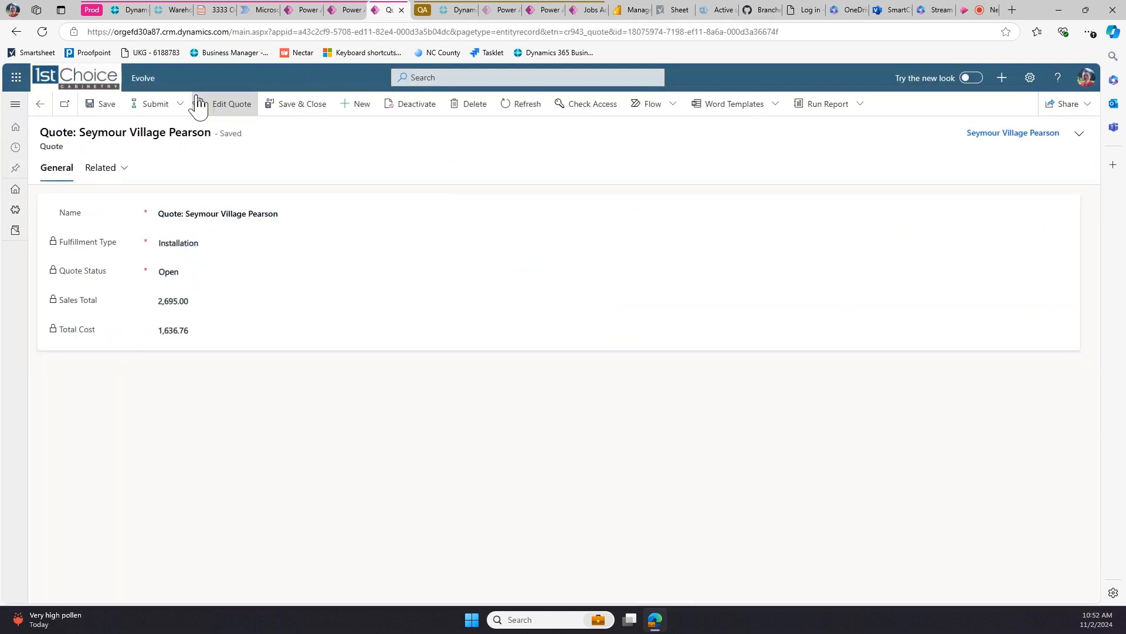
click(182, 104)
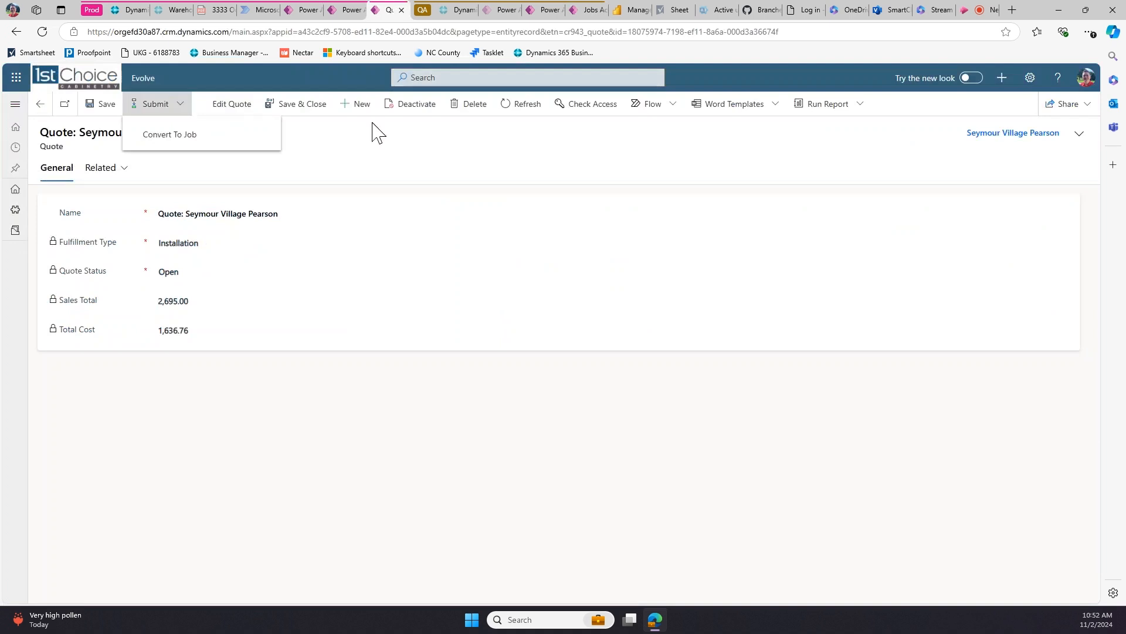
key(Escape)
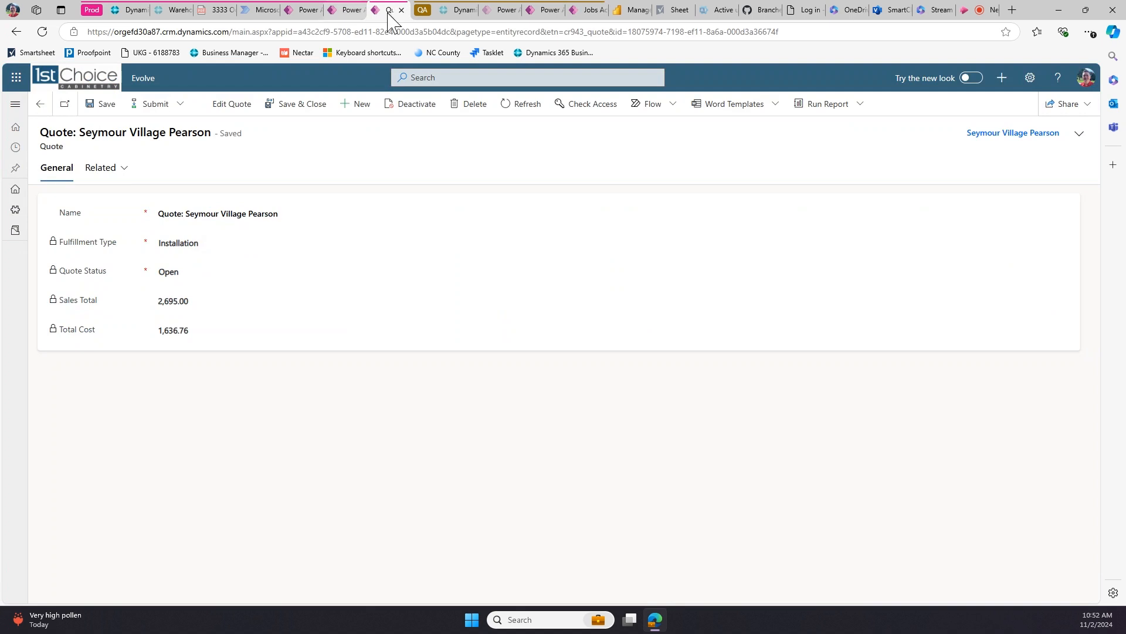
- Examine the 28-day run history of the Evolve2BC flow in the production SmartChoice environment
click(545, 11)
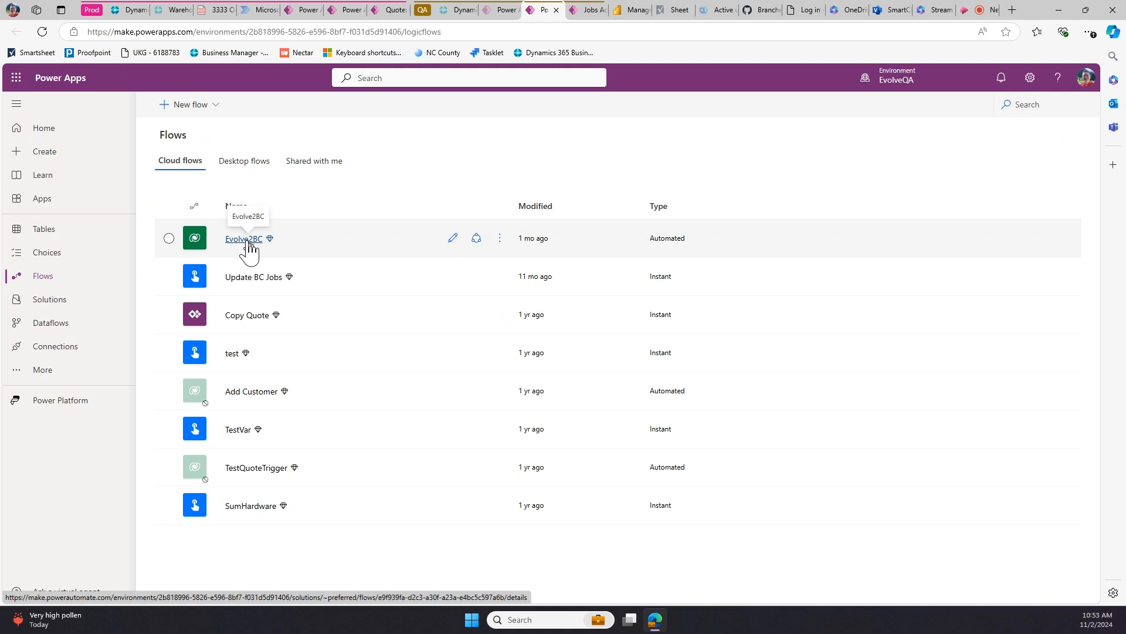
click(351, 10)
scroll(610, 505, down, 2)
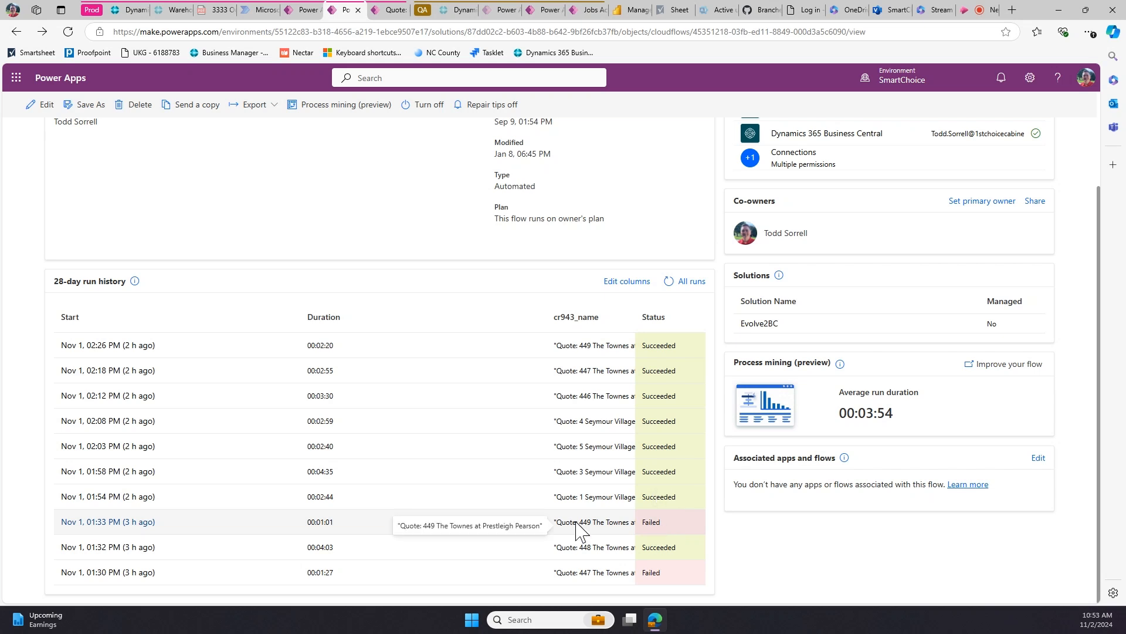
scroll(593, 530, up, 2)
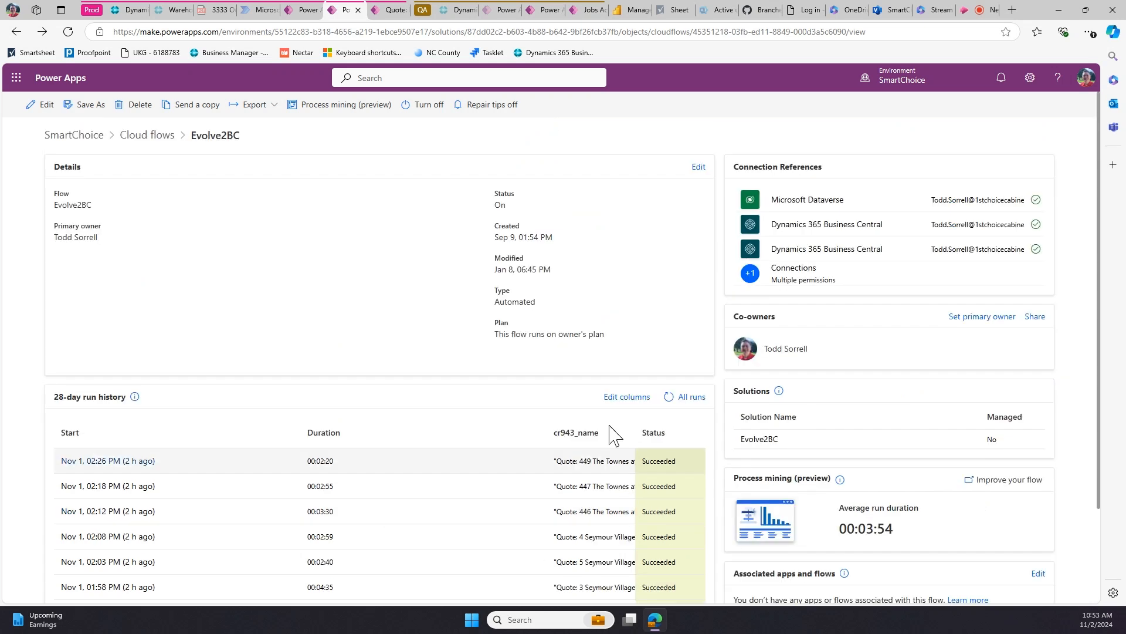
- Open the Evolve2BC flow for editing in the EvolveQA environment and examine its trigger, variable initializations and data lookup actions
click(547, 10)
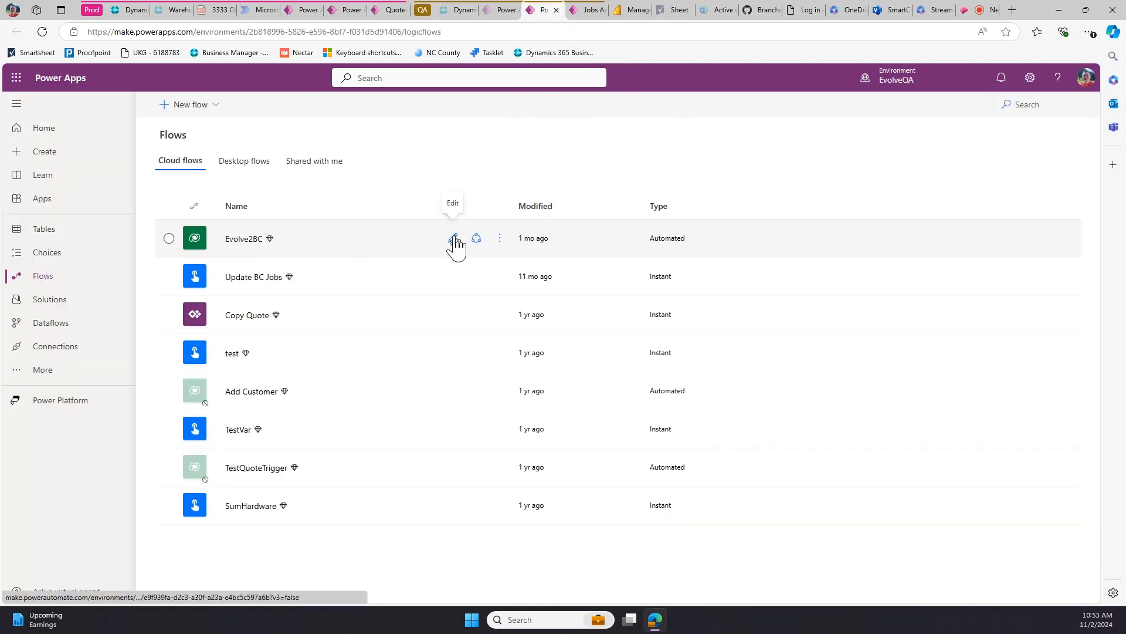
click(455, 239)
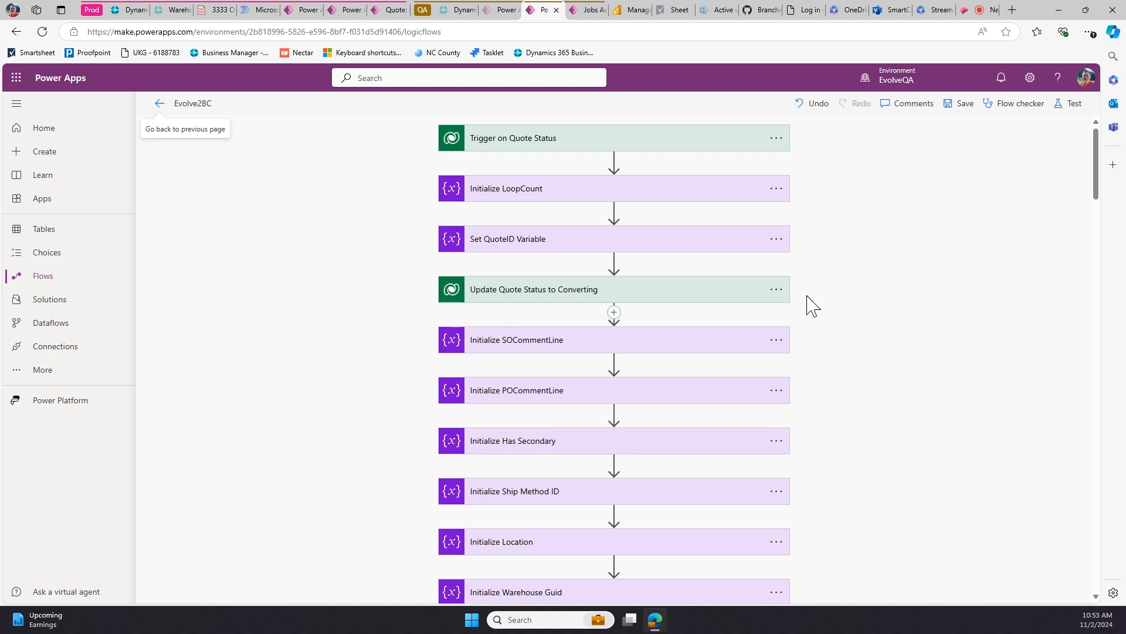
scroll(815, 282, down, 1)
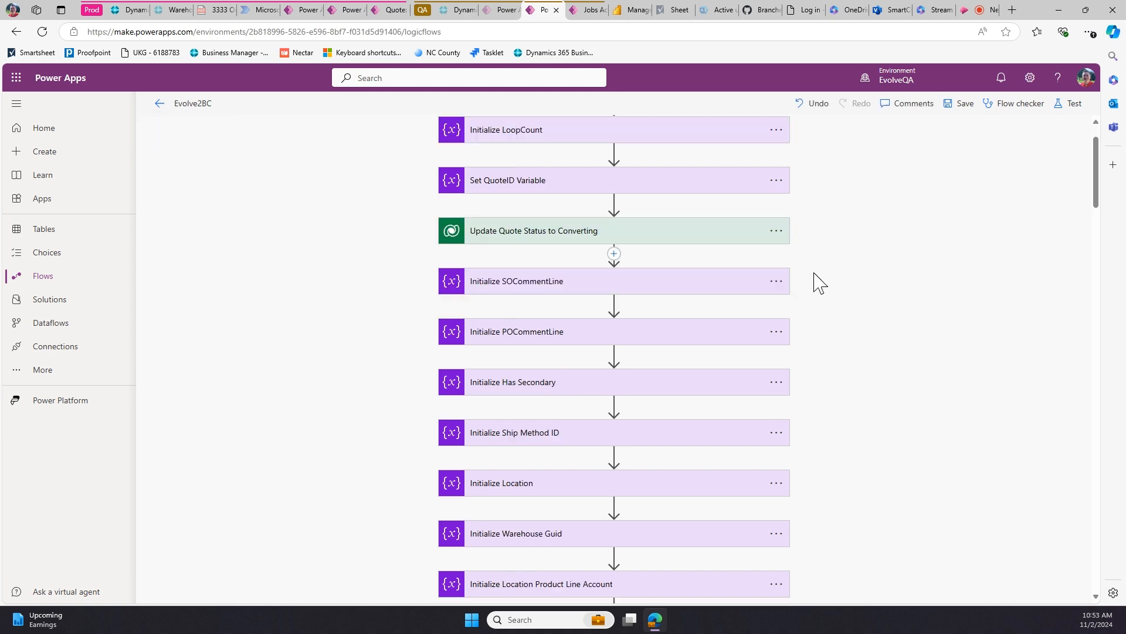
scroll(745, 274, down, 3)
scroll(745, 274, down, 6)
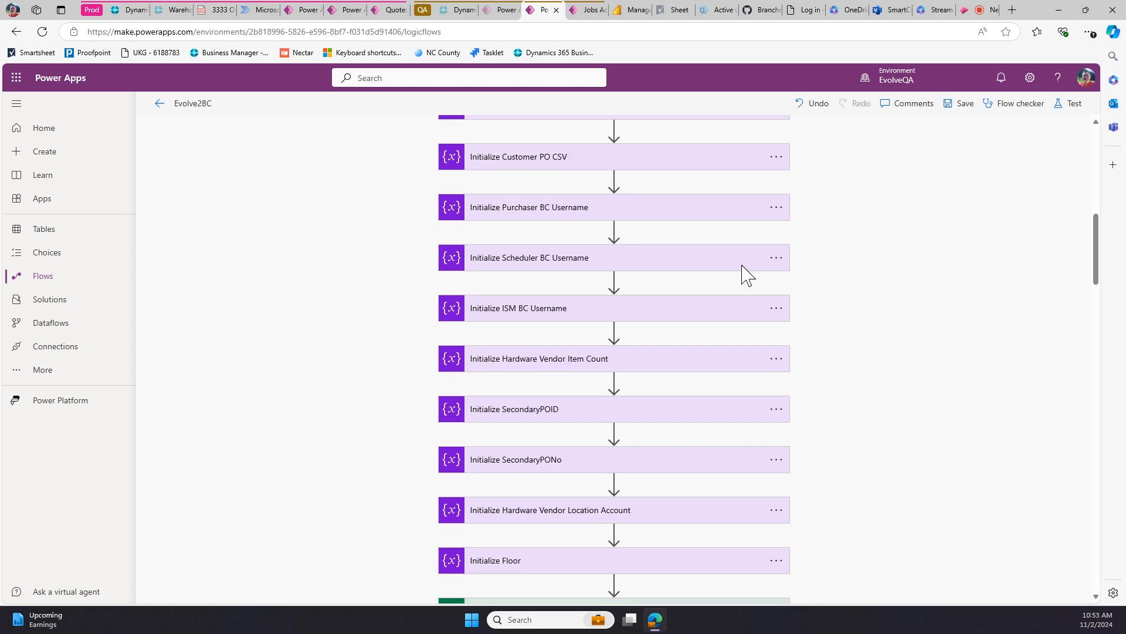
scroll(745, 274, down, 6)
scroll(745, 274, down, 2)
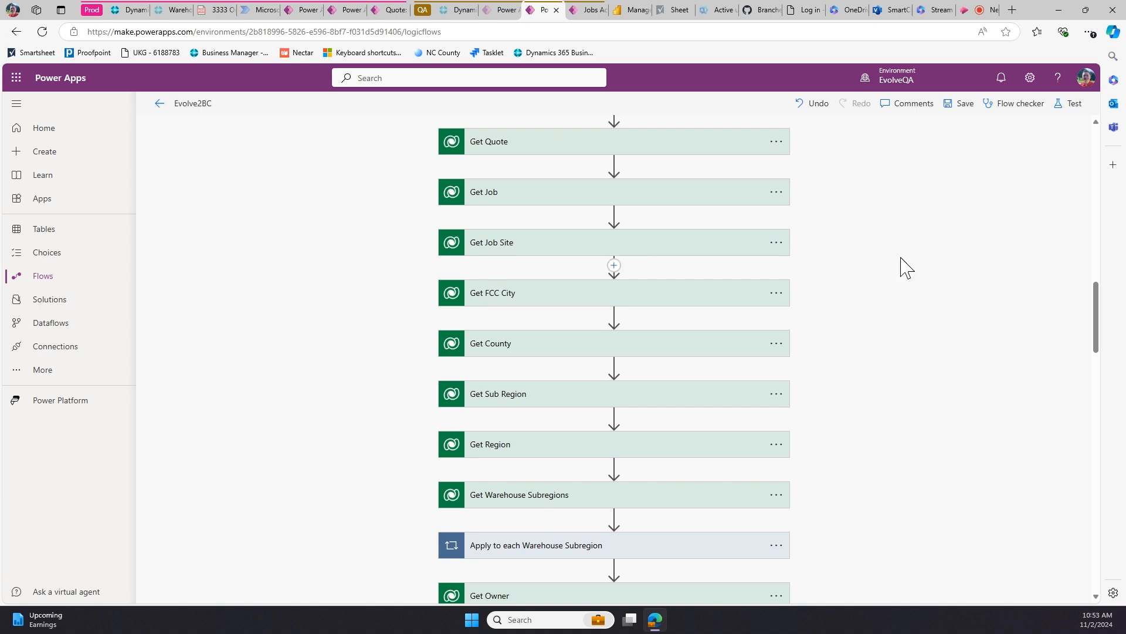
- Expand the Get Quote action to inspect its parameters, and review the following actions through Create Job and Create Sales Order Header
click(564, 151)
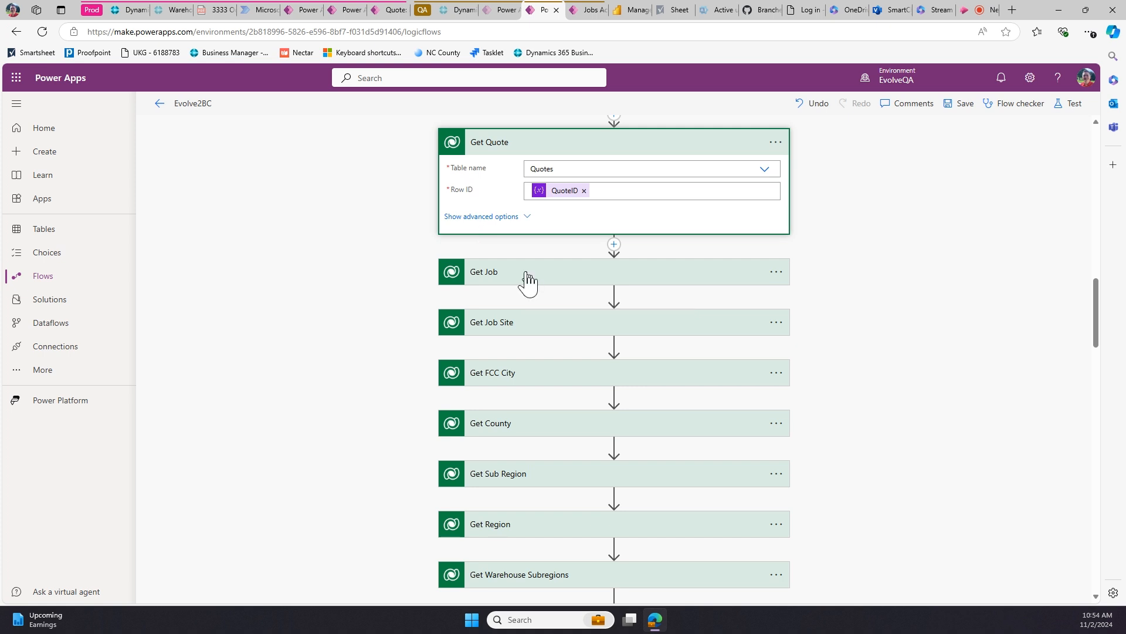
scroll(839, 279, down, 3)
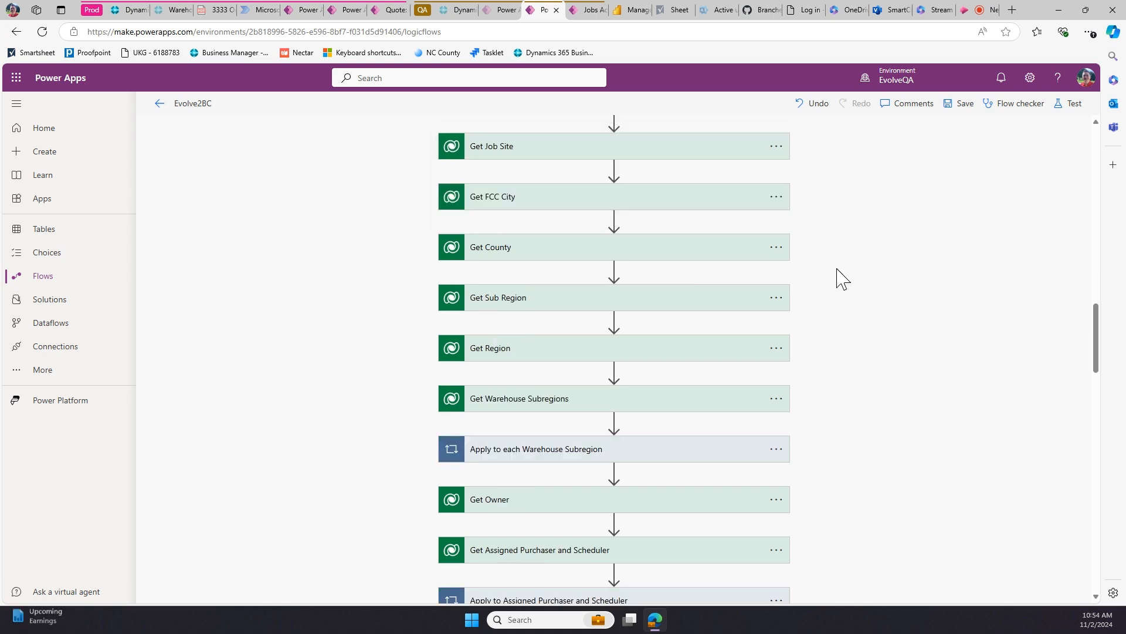
scroll(628, 209, down, 1)
scroll(628, 210, down, 3)
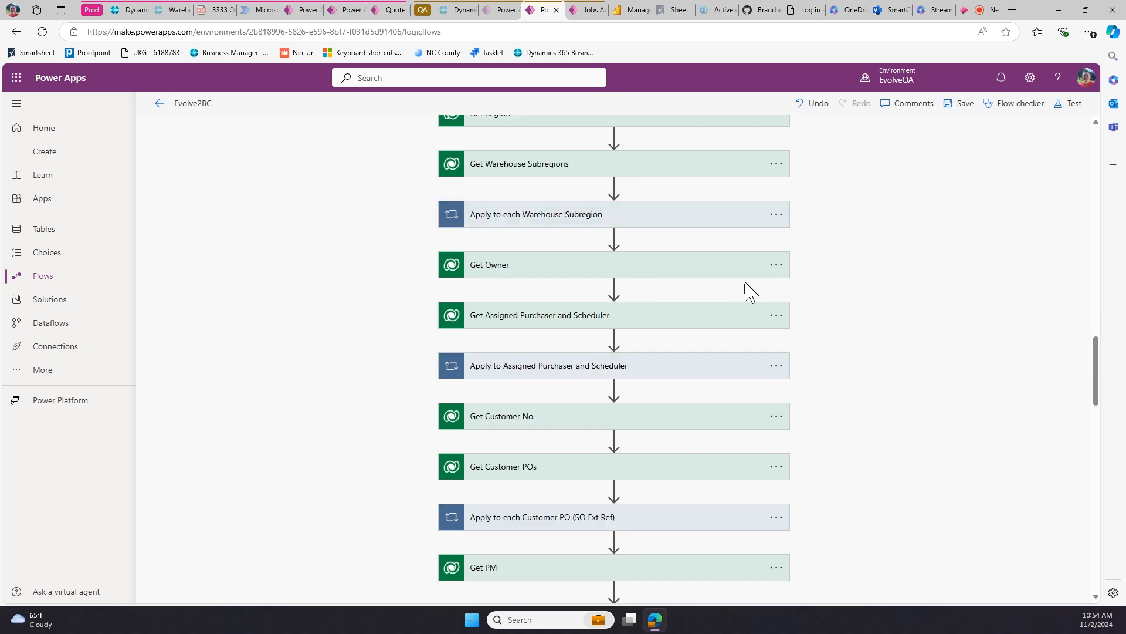
scroll(732, 239, down, 1)
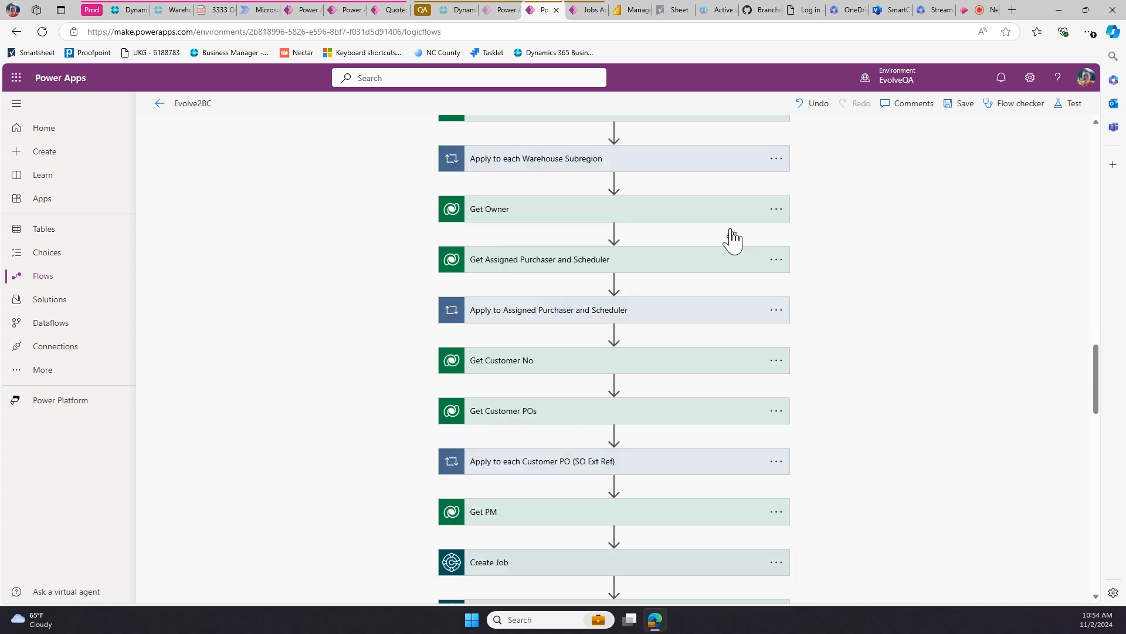
scroll(732, 239, down, 5)
scroll(732, 239, down, 1)
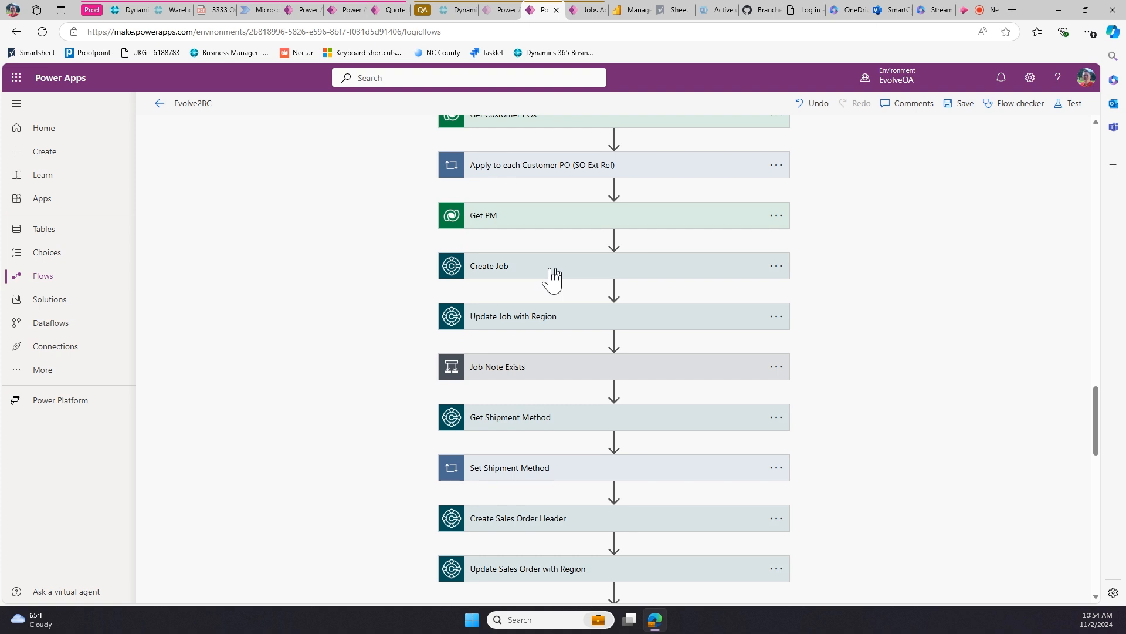
- Expand the Create Job action, examine its field mappings from Environment through Created At, and collapse it again
click(623, 270)
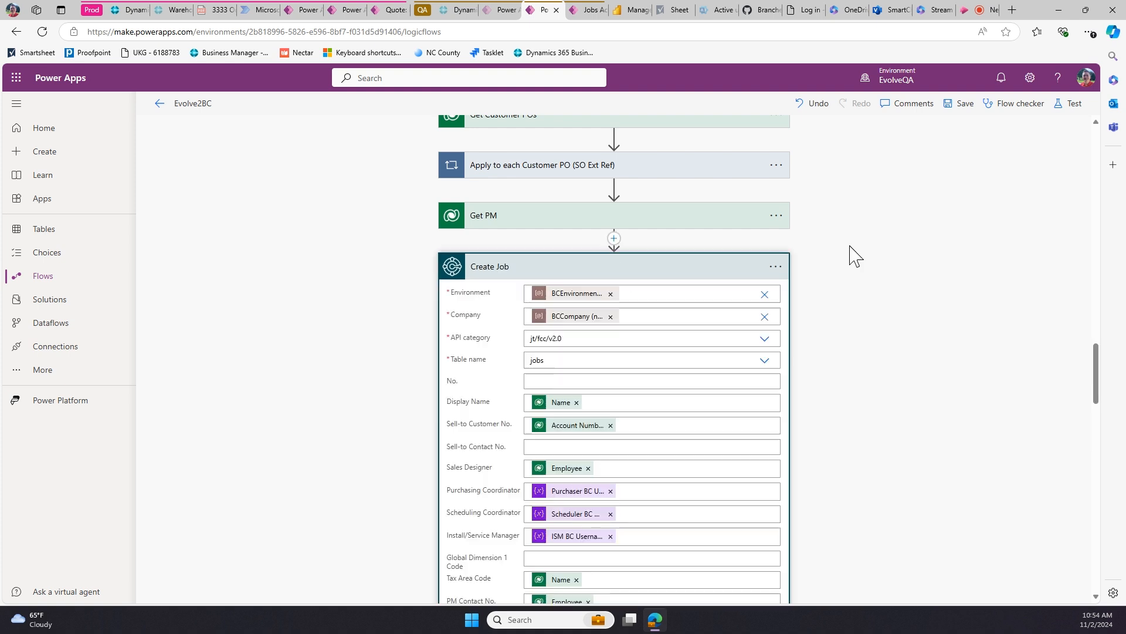
scroll(862, 258, down, 1)
scroll(873, 262, down, 1)
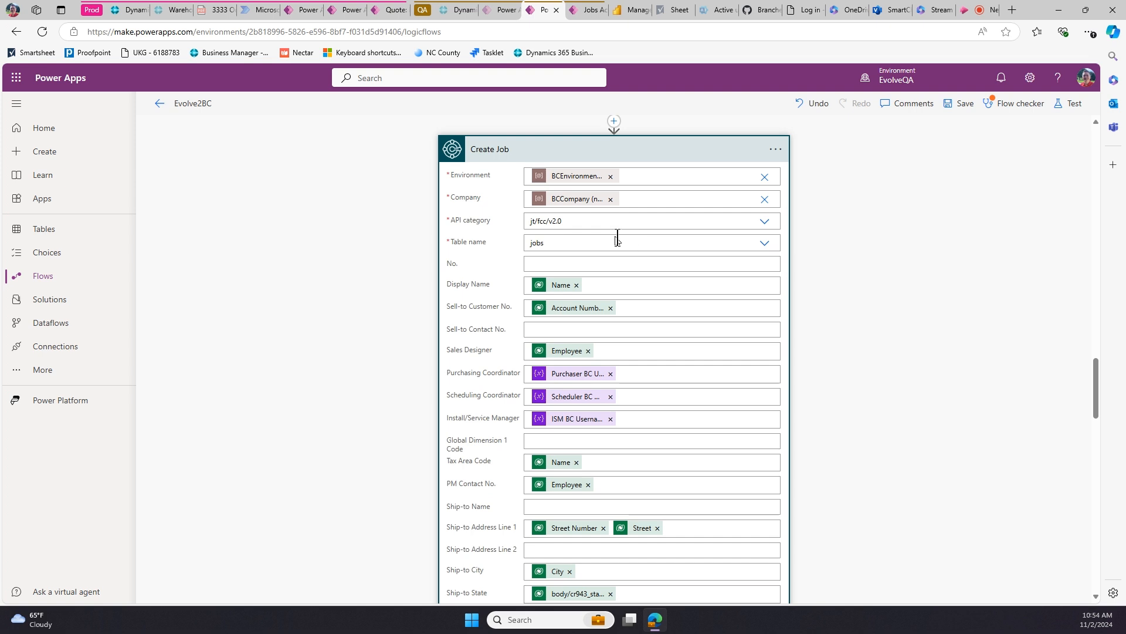
scroll(757, 332, down, 5)
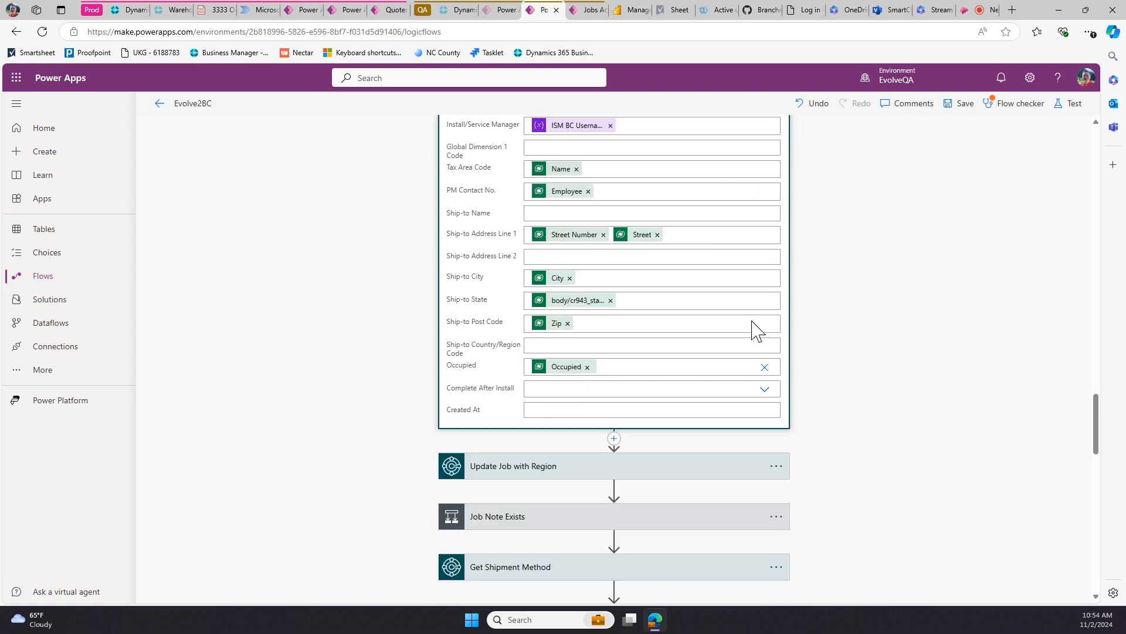
scroll(756, 331, up, 6)
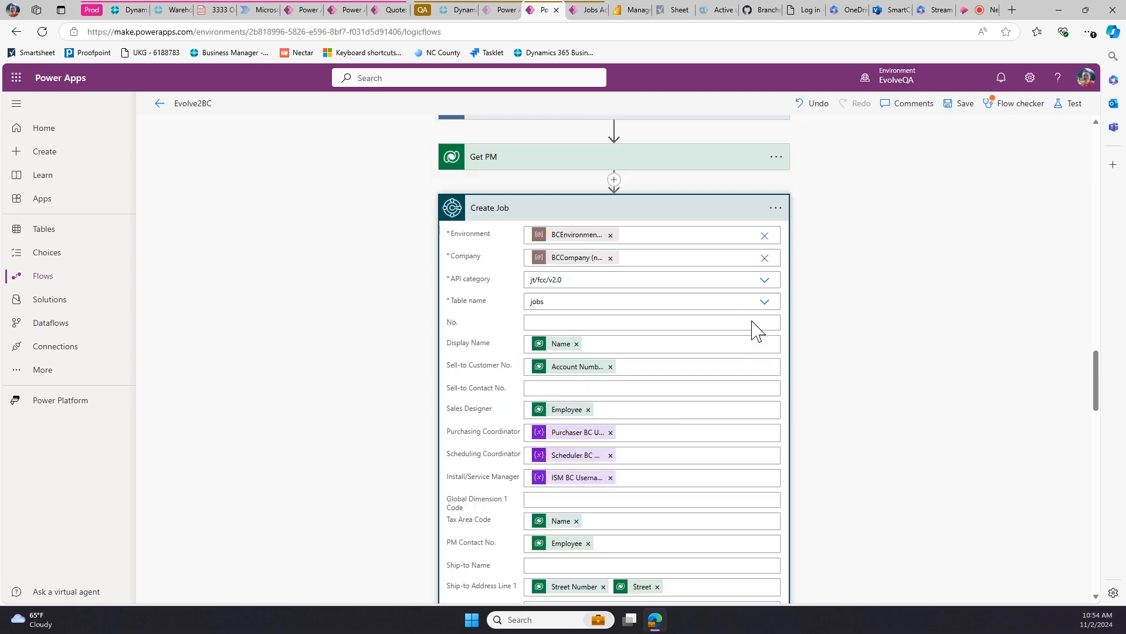
click(786, 218)
- Review the actions following Create Job and expand the Apply to each Room Section Quote loop to examine its room, floor and cabinet lookups
scroll(921, 292, down, 1)
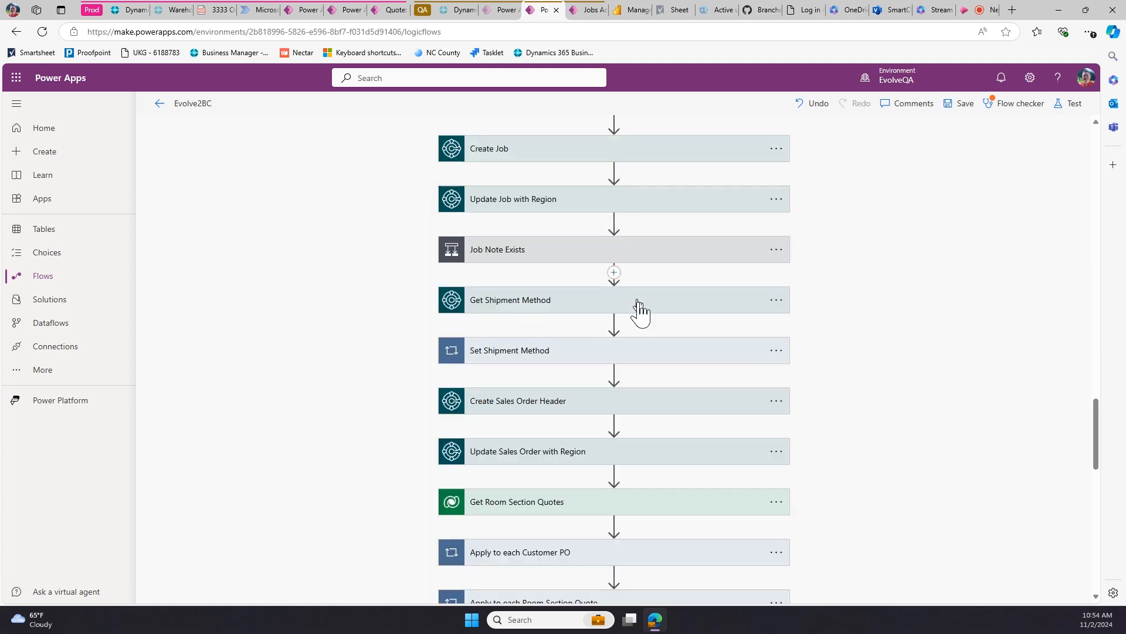
scroll(840, 318, down, 1)
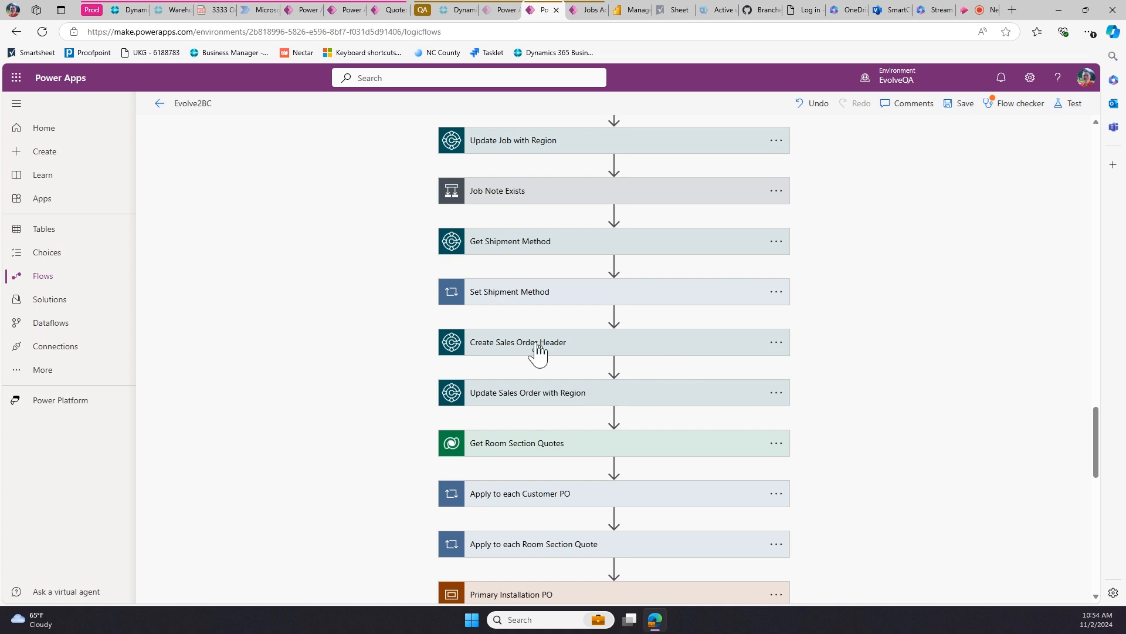
scroll(804, 337, down, 2)
scroll(585, 294, down, 1)
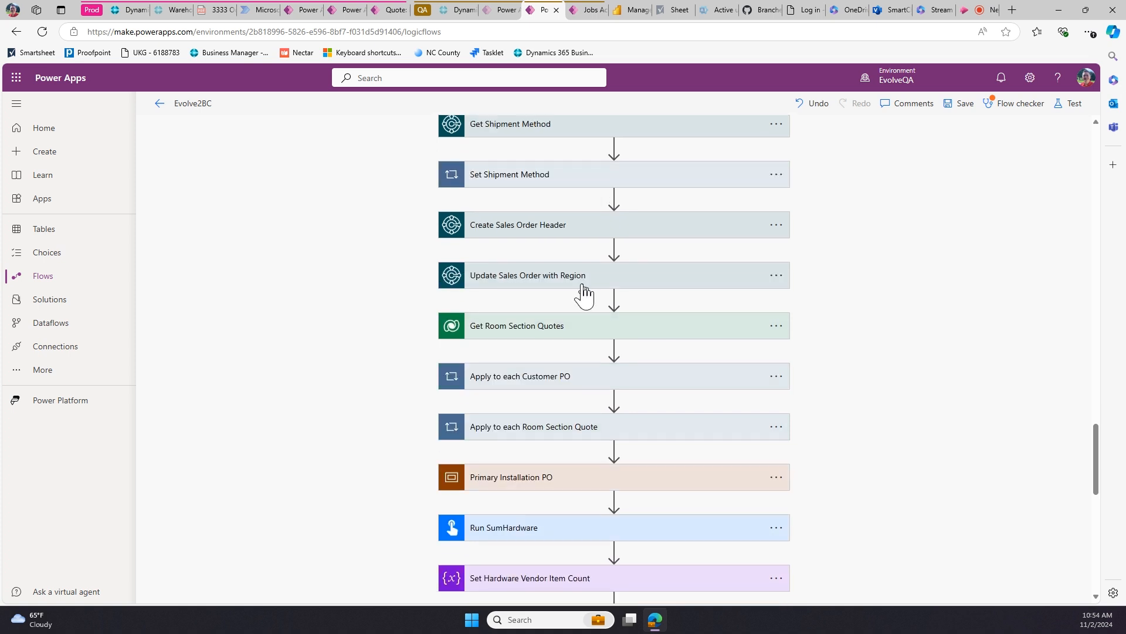
scroll(657, 278, down, 1)
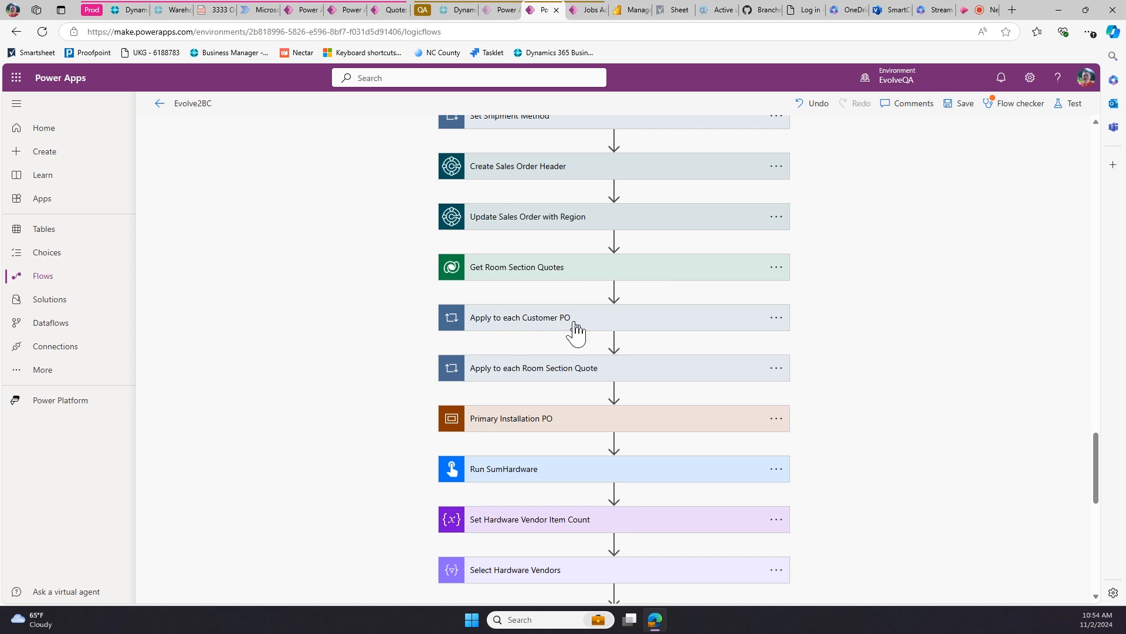
scroll(795, 323, down, 1)
scroll(666, 319, down, 1)
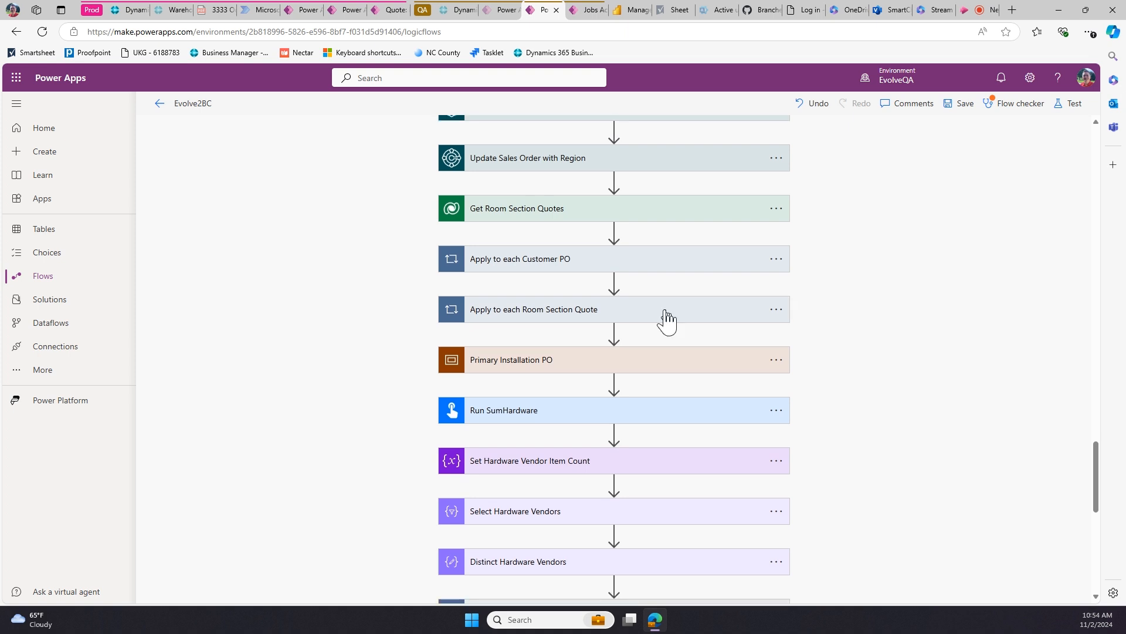
click(666, 319)
scroll(863, 306, down, 3)
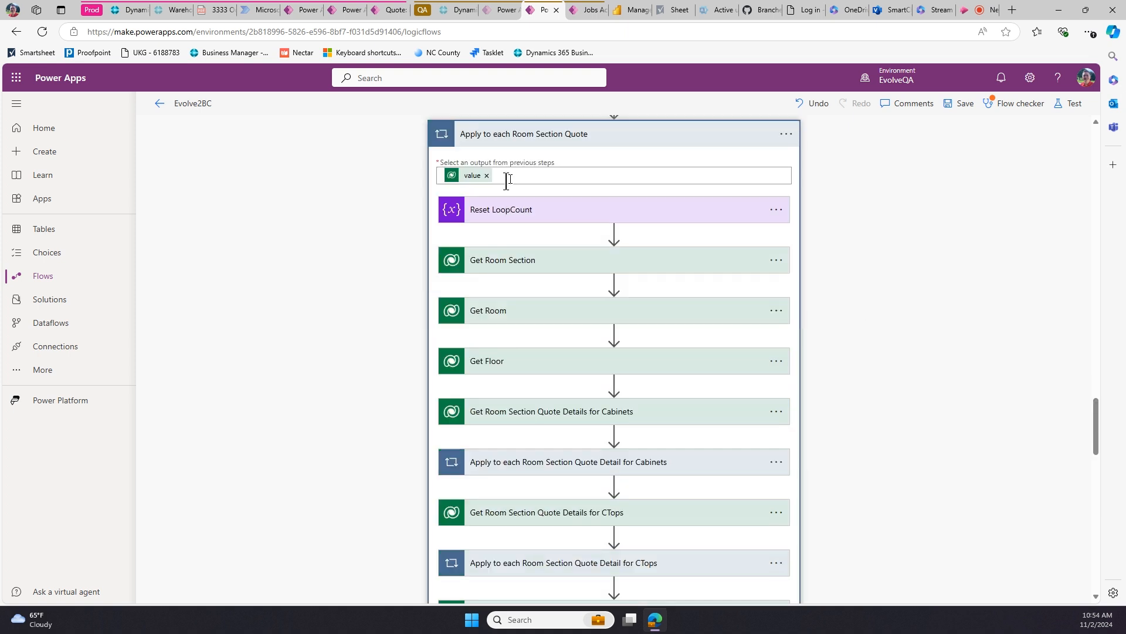
scroll(854, 292, down, 1)
scroll(854, 291, down, 3)
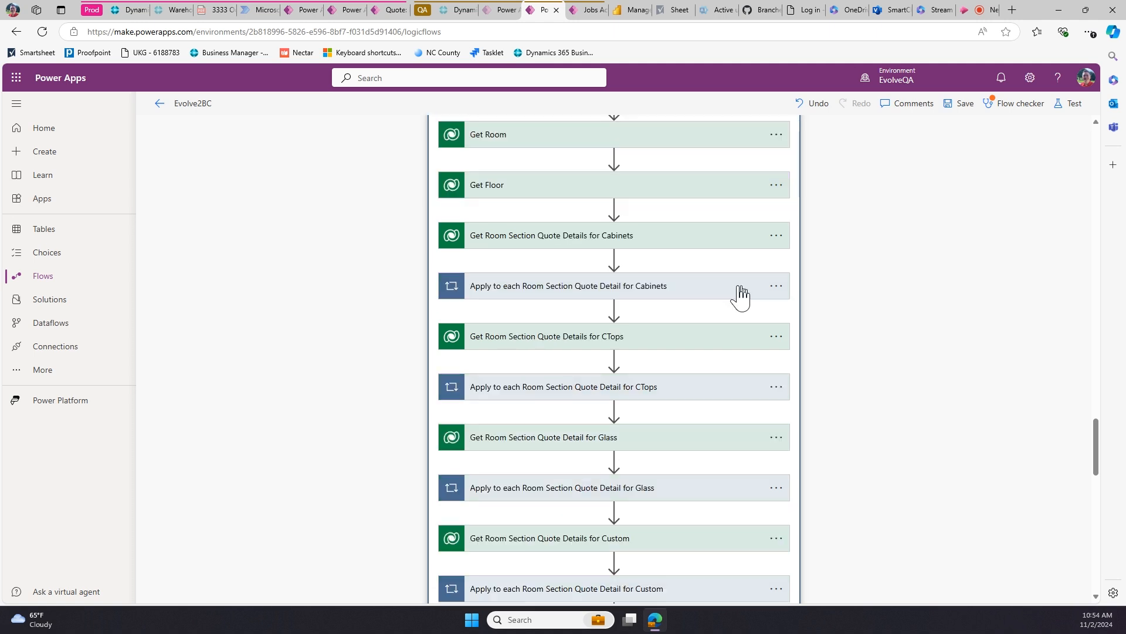
- Expand the Apply to each Room Section Quote Detail for Cabinets loop, examine its purchase order and sales order line actions, and collapse it
click(740, 294)
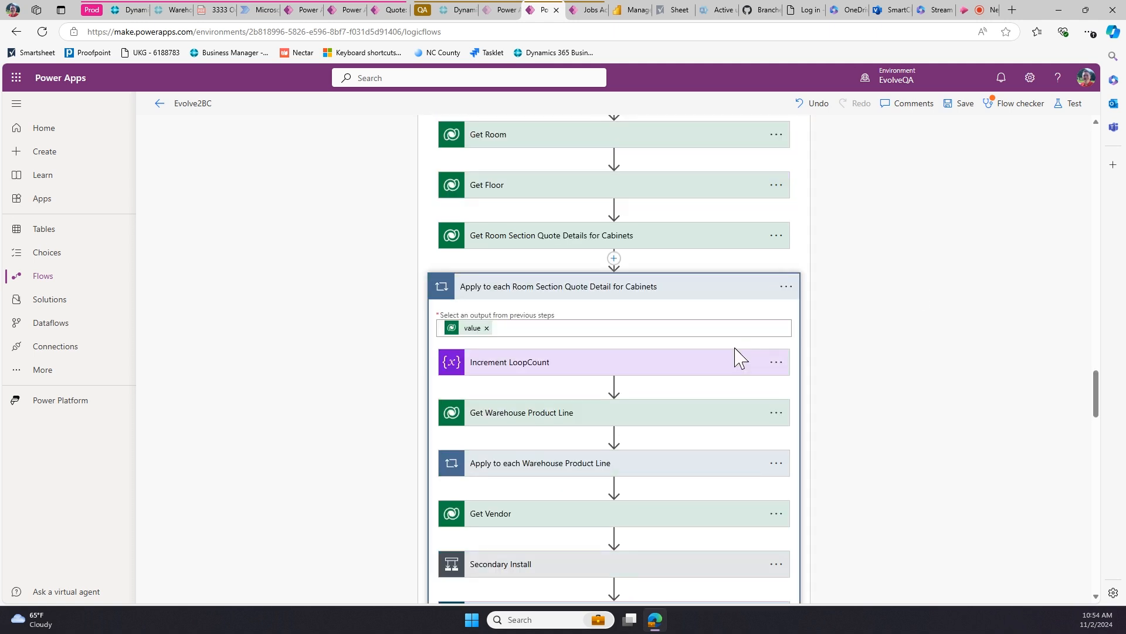
scroll(741, 357, down, 3)
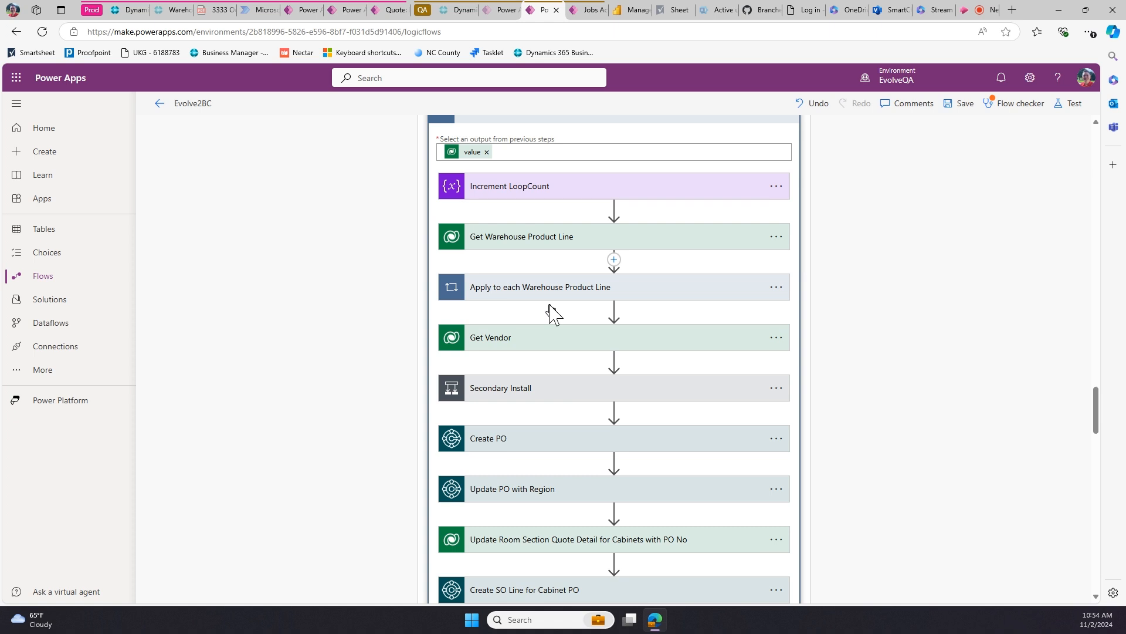
scroll(675, 328, down, 1)
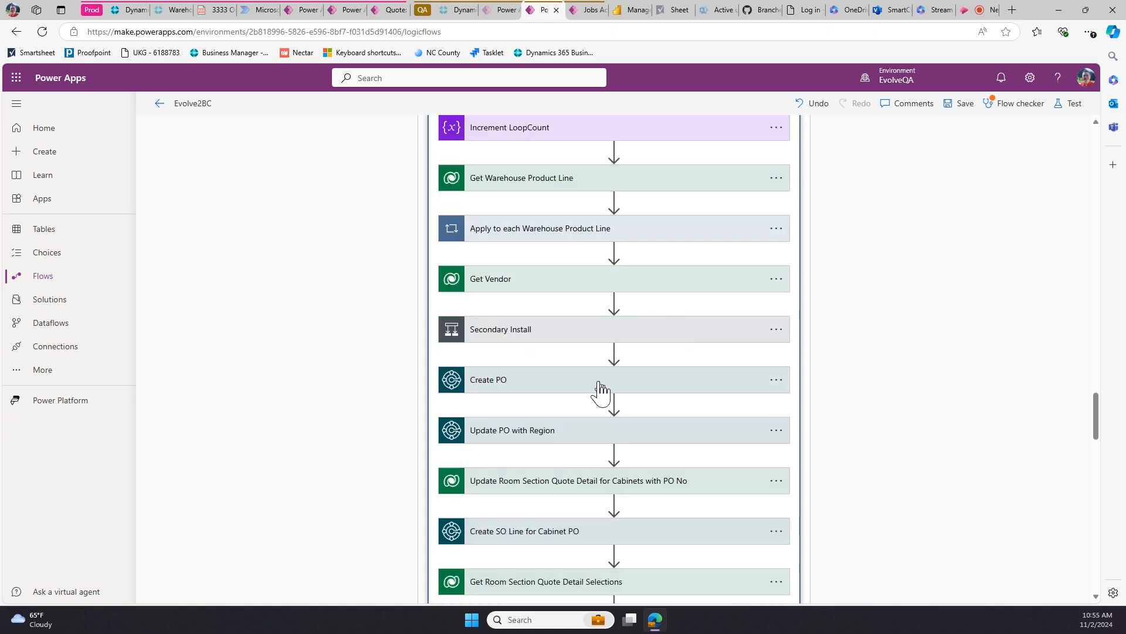
scroll(634, 399, down, 2)
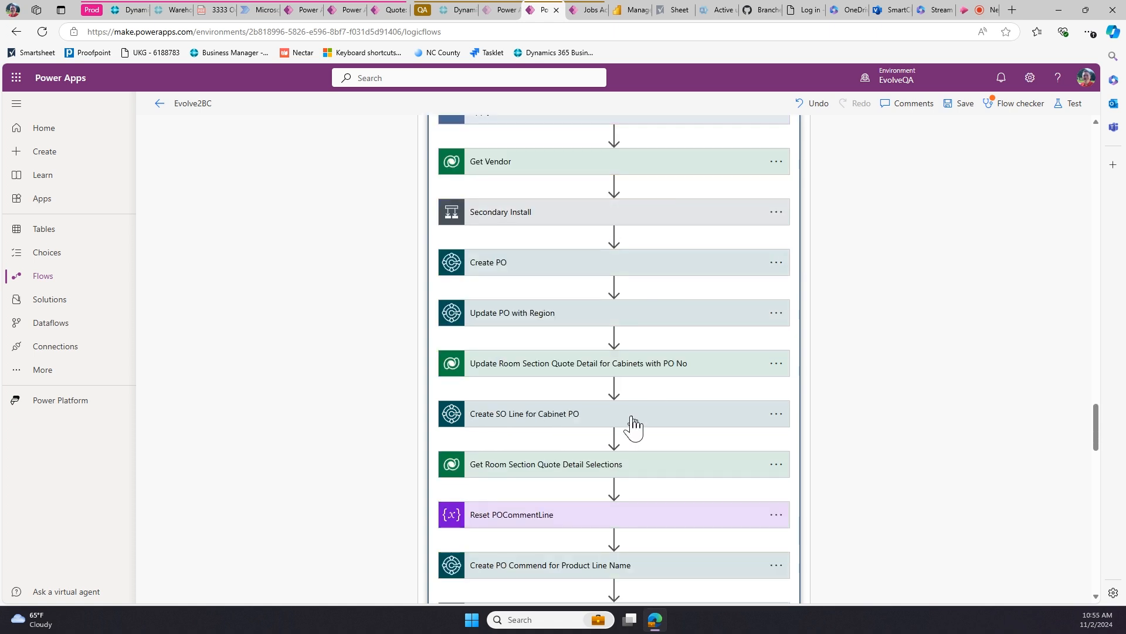
scroll(633, 427, down, 2)
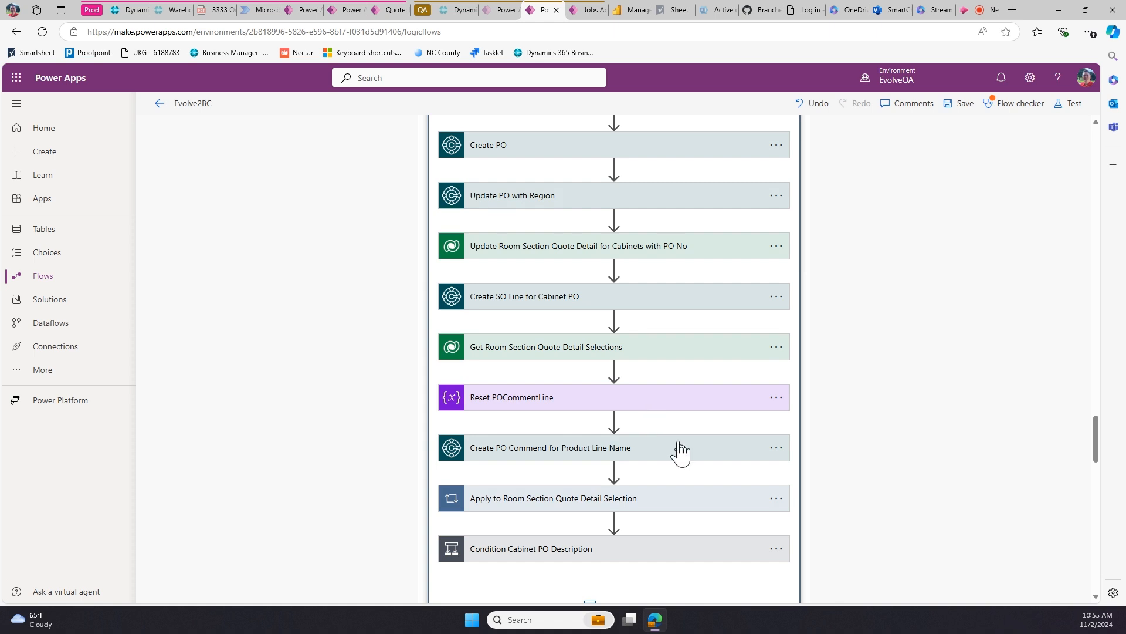
scroll(681, 452, up, 5)
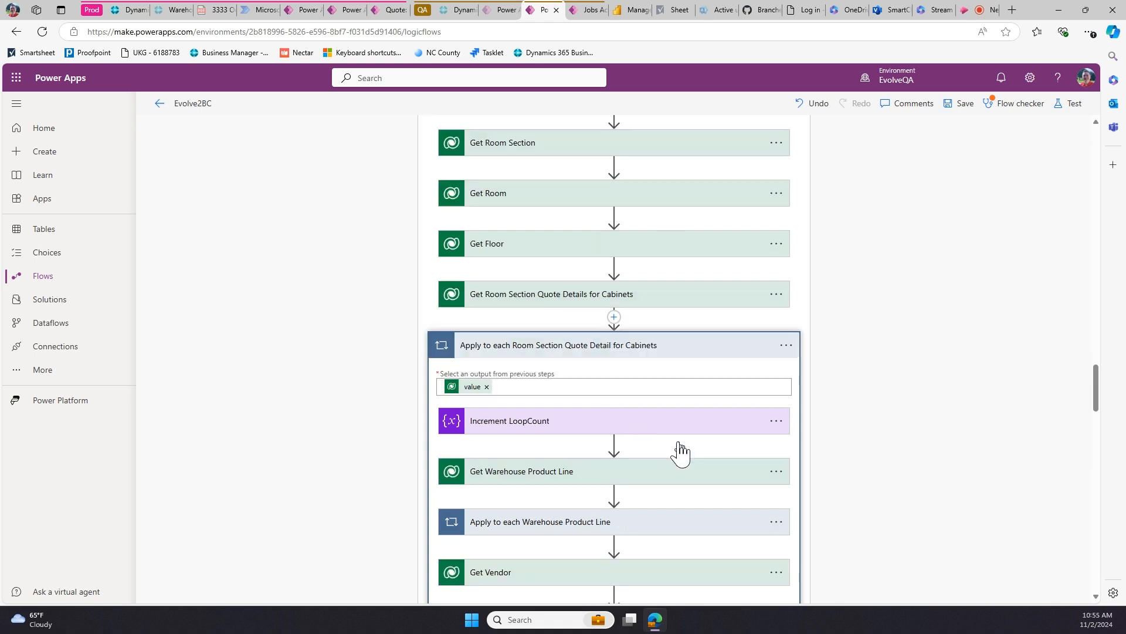
click(651, 352)
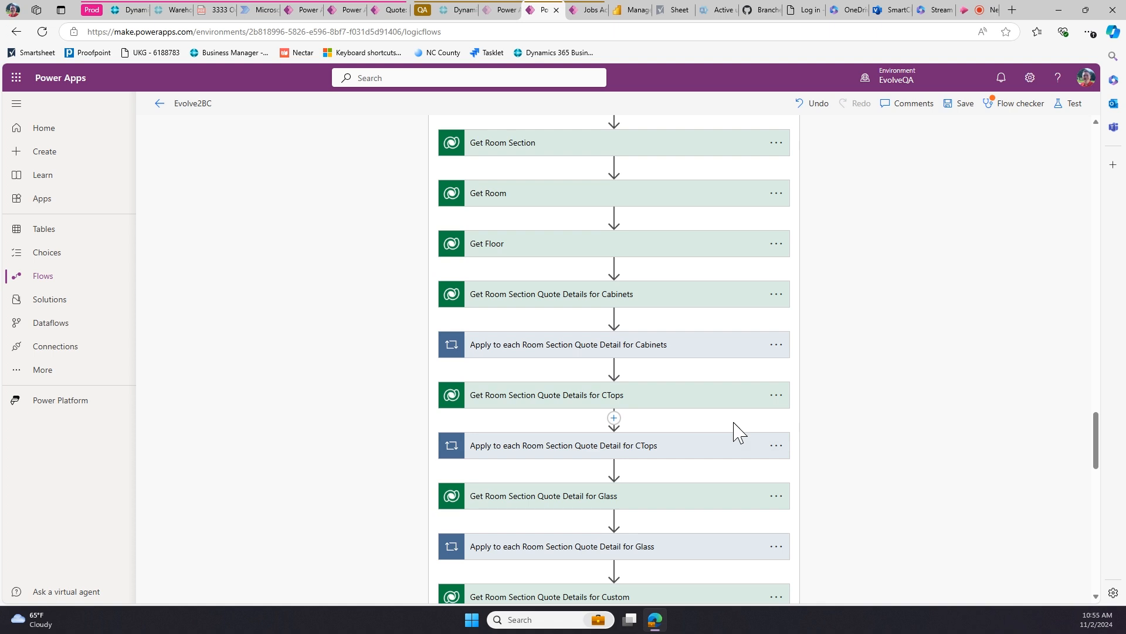
- Review the CTops, Glass, Custom and Deadwood detail loops, and collapse the Apply to each Room Section Quote loop
scroll(665, 334, down, 1)
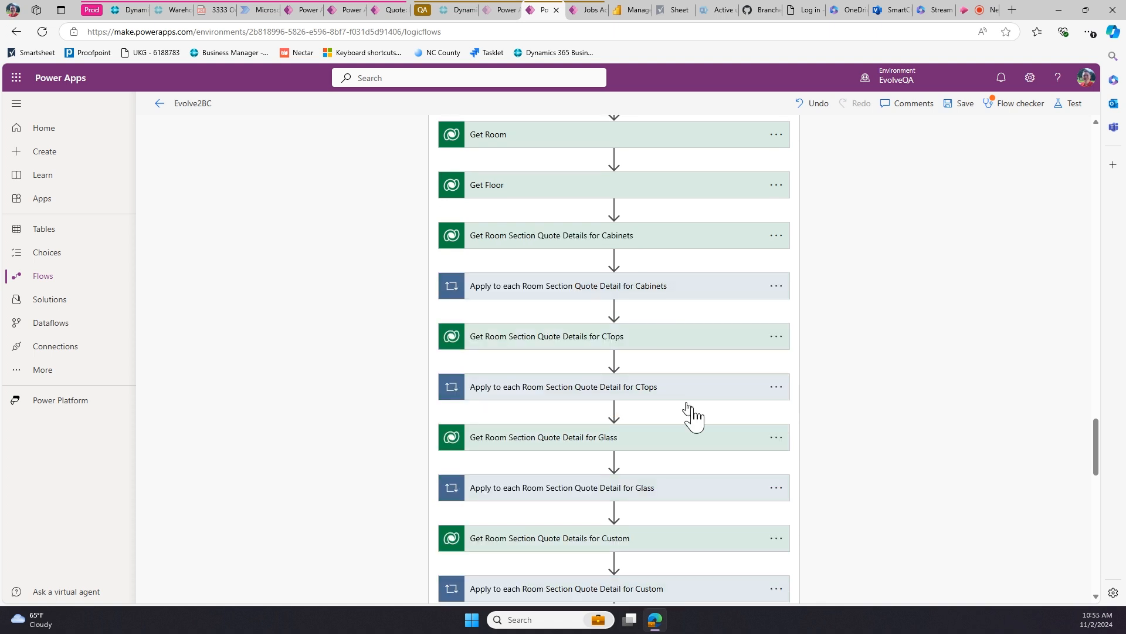
scroll(704, 423, down, 3)
scroll(726, 435, down, 1)
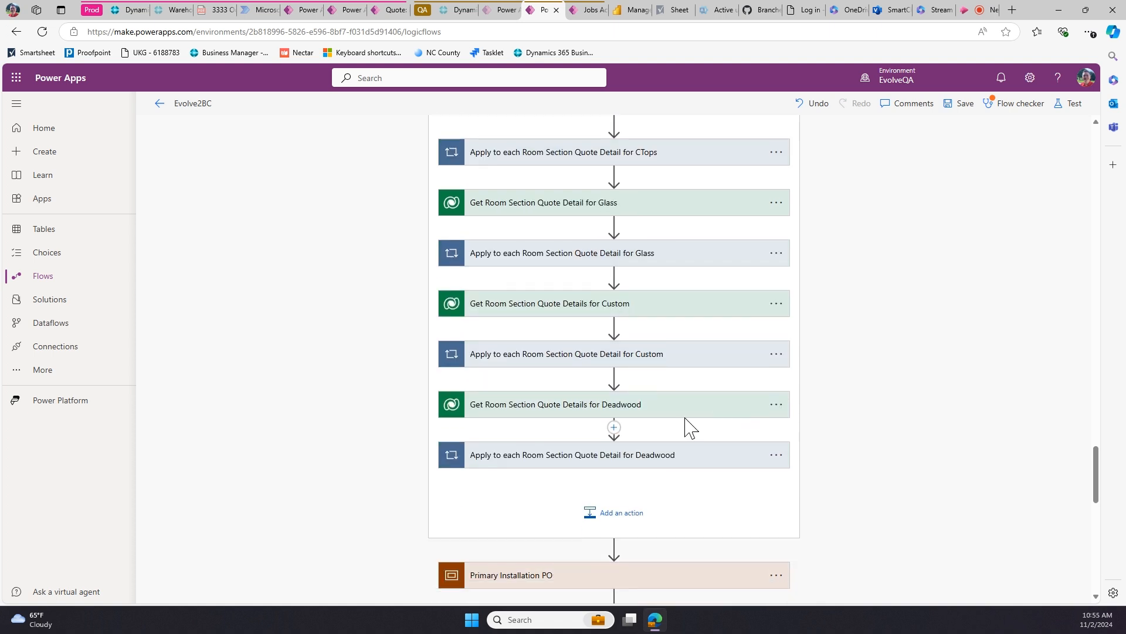
scroll(680, 410, down, 3)
scroll(674, 387, up, 9)
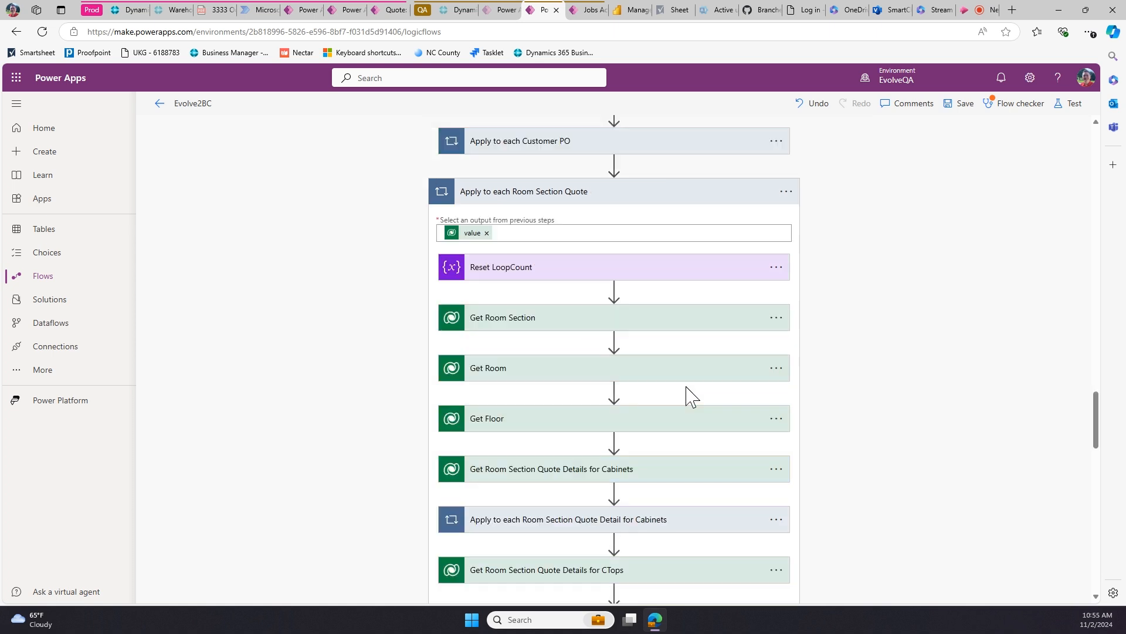
scroll(644, 261, up, 1)
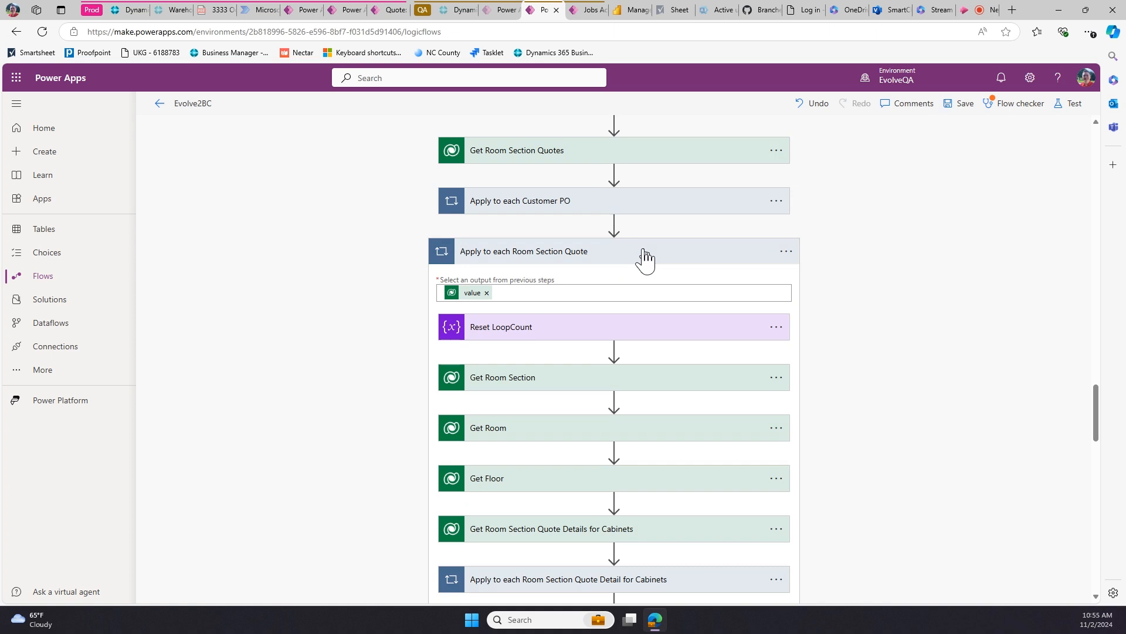
click(643, 259)
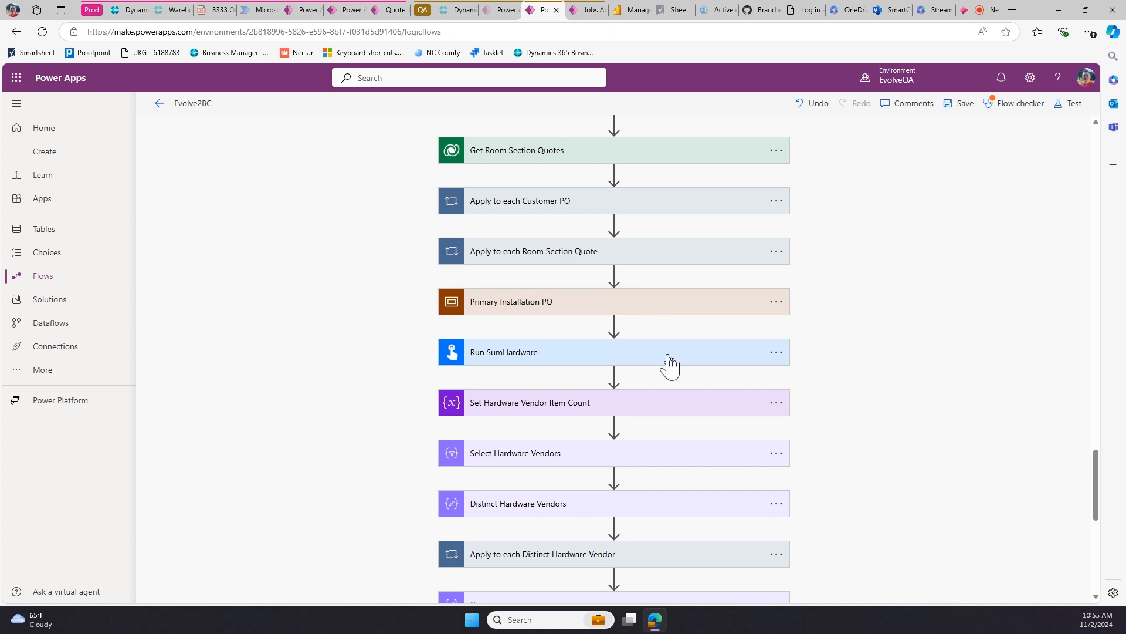
scroll(668, 359, down, 1)
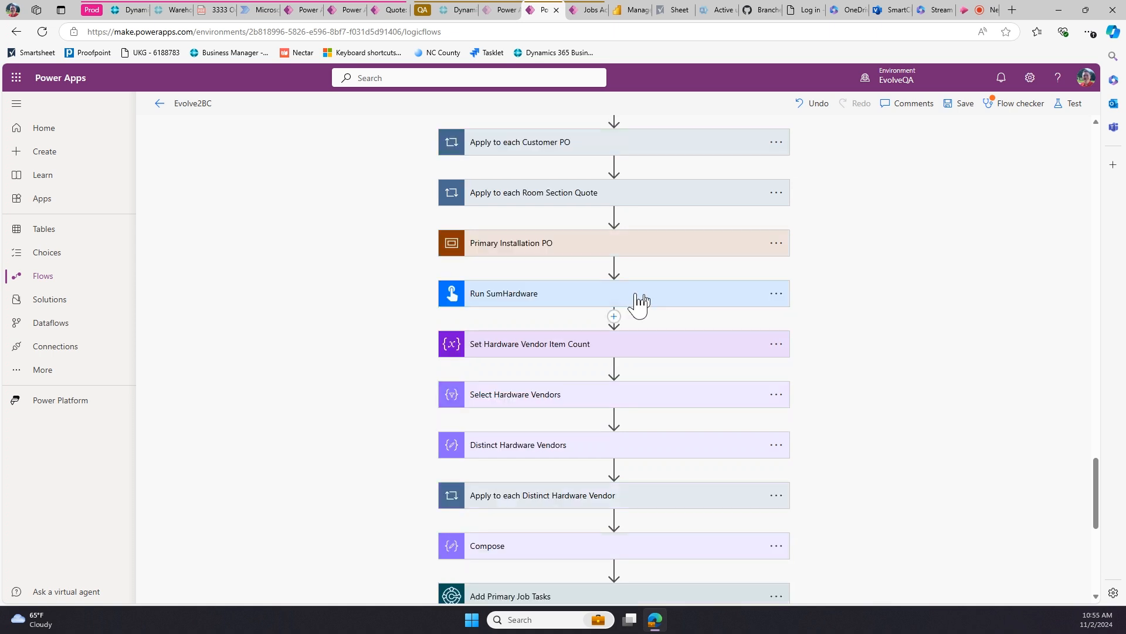